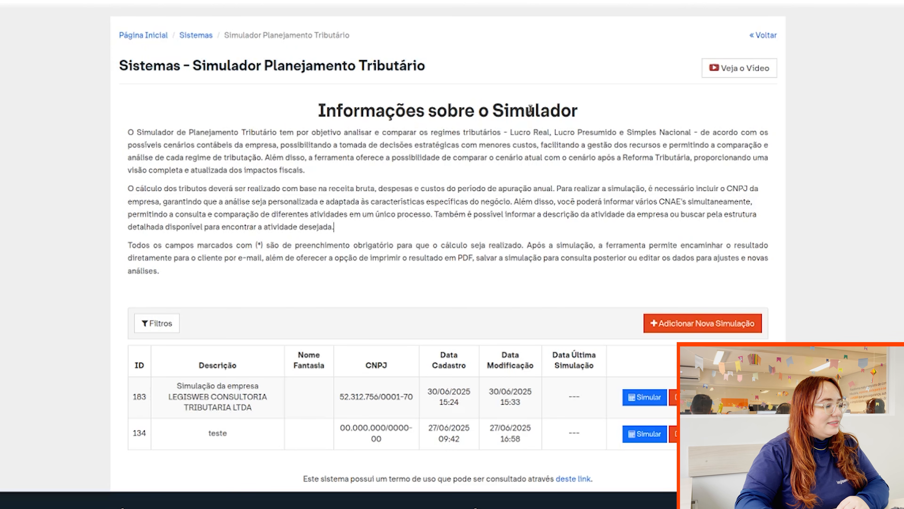
Show the saved-simulation filter fields and start a new simulation in the Adicionar Simulação form.
scroll(532, 110, "down", 2)
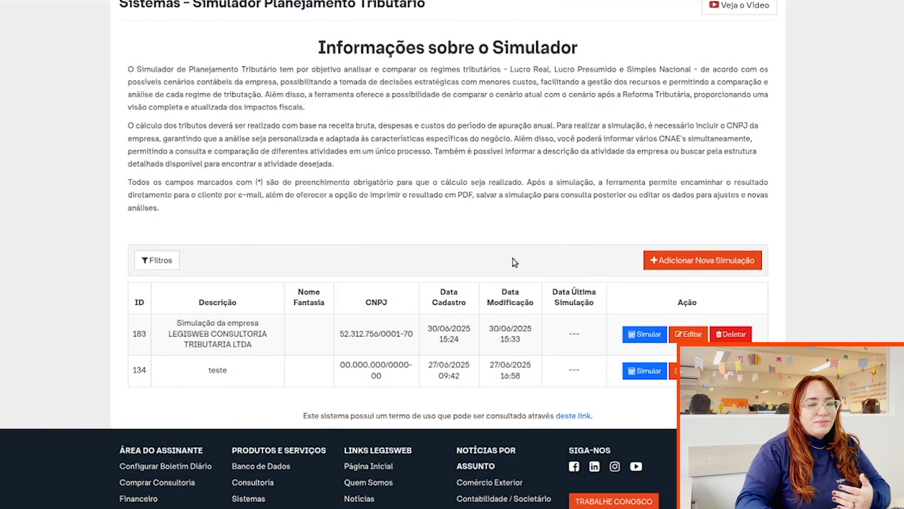
left_click(175, 264)
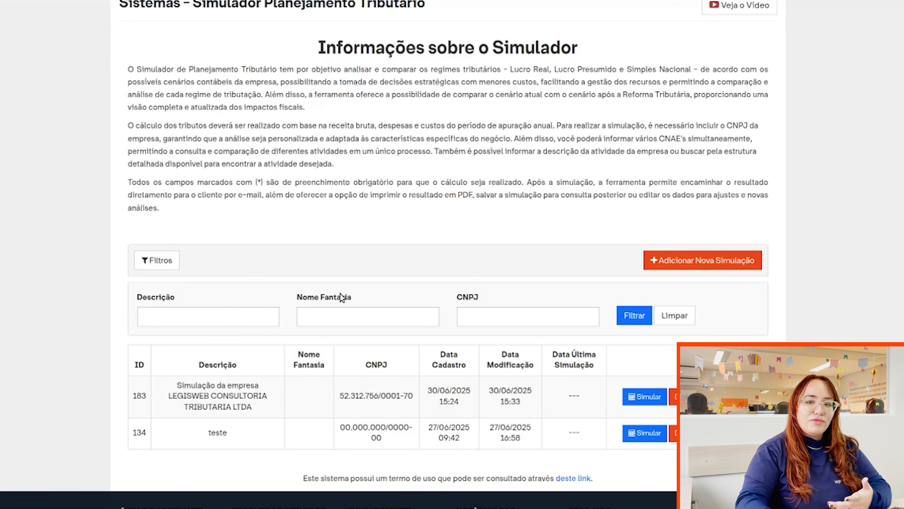
scroll(457, 264, "down", 2)
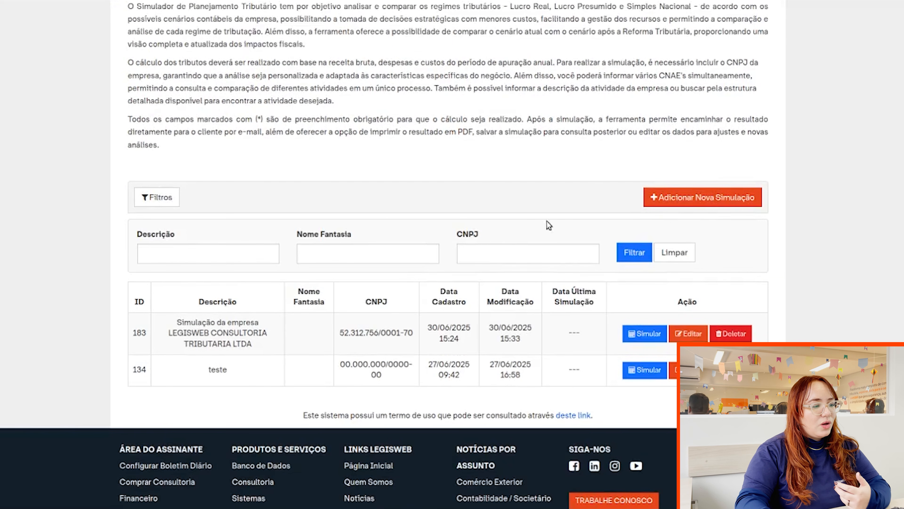
left_click(708, 198)
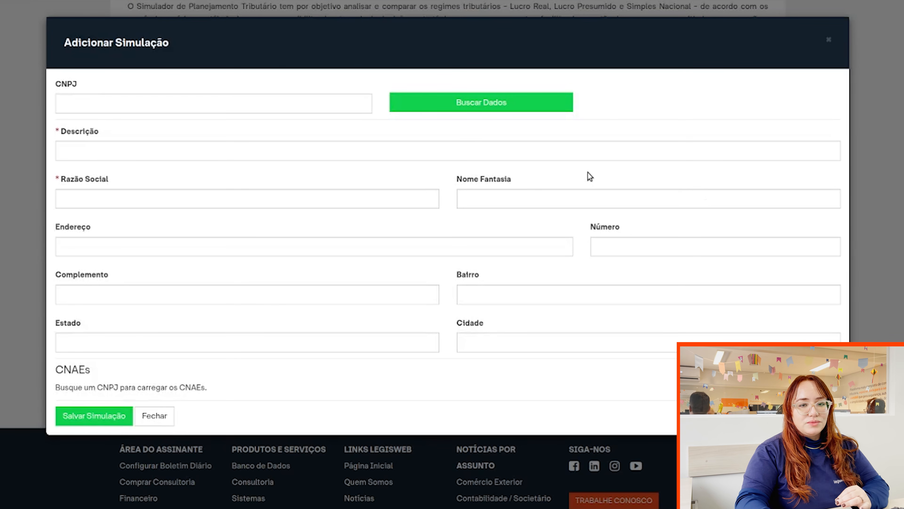
Paste the company's CNPJ and fetch its registration data with Buscar Dados.
left_click(221, 106)
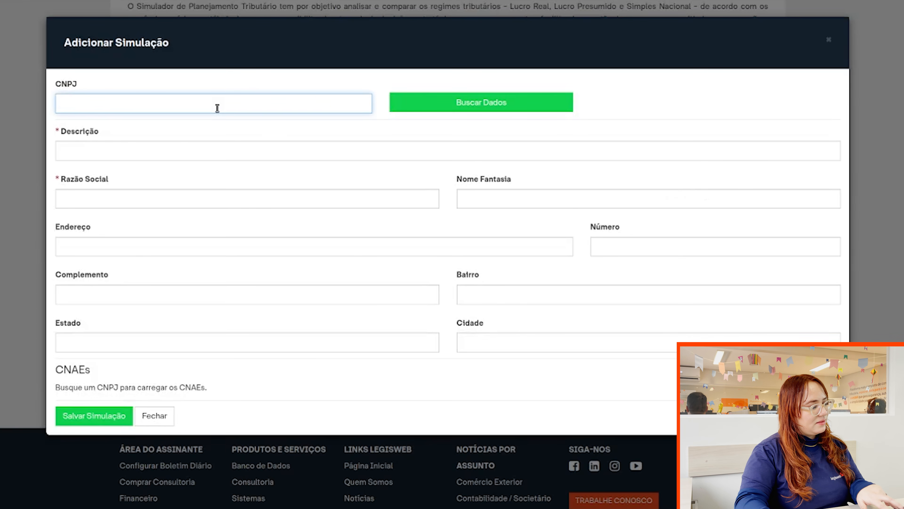
left_click(432, 103)
left_click(432, 104)
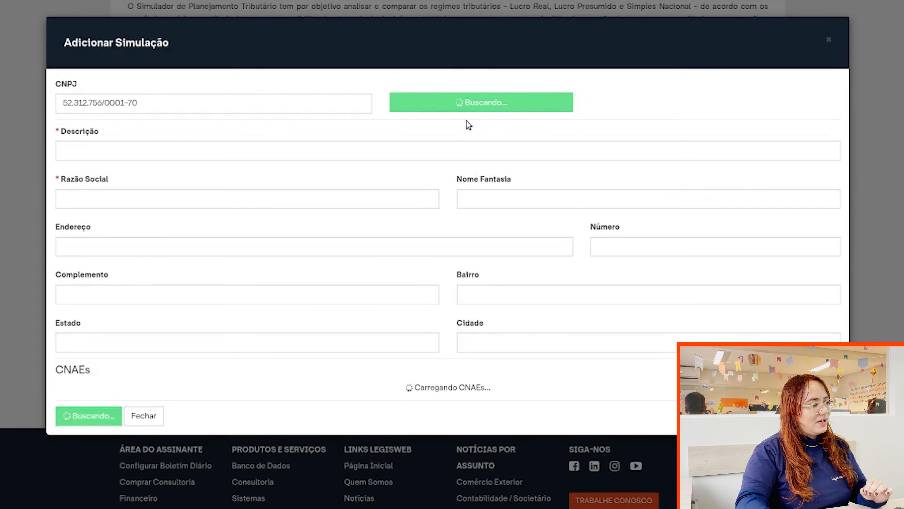
Uncheck CNAEs 6203-1/00 and 6920-6/02, keeping only 5813-1/00 and 6202-3/00.
scroll(522, 153, "down", 1)
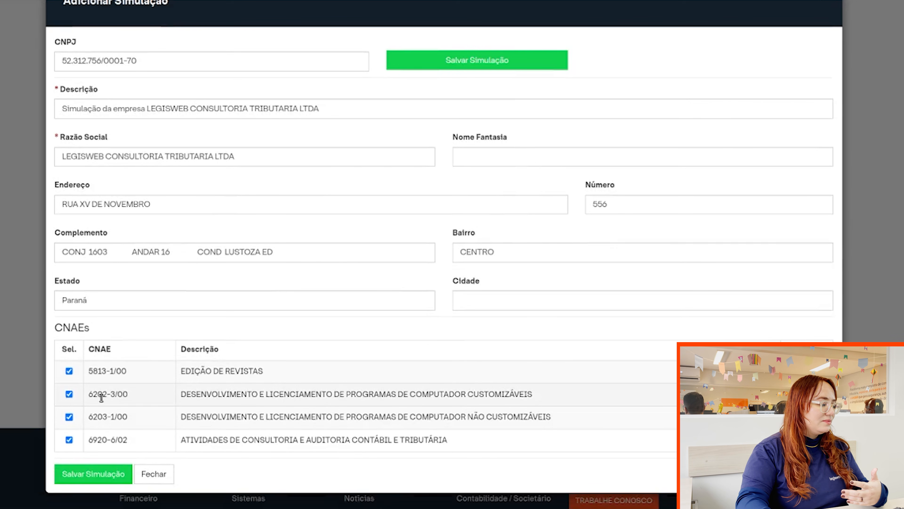
left_click(69, 417)
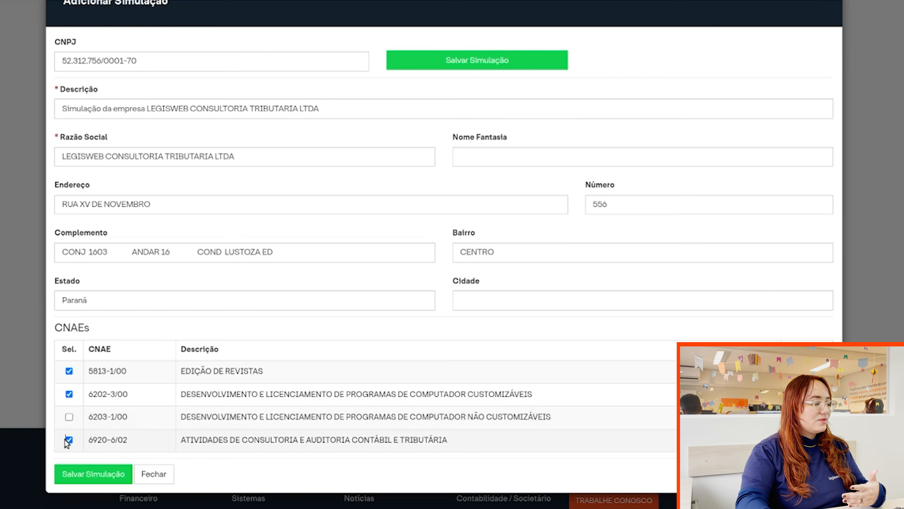
left_click(69, 440)
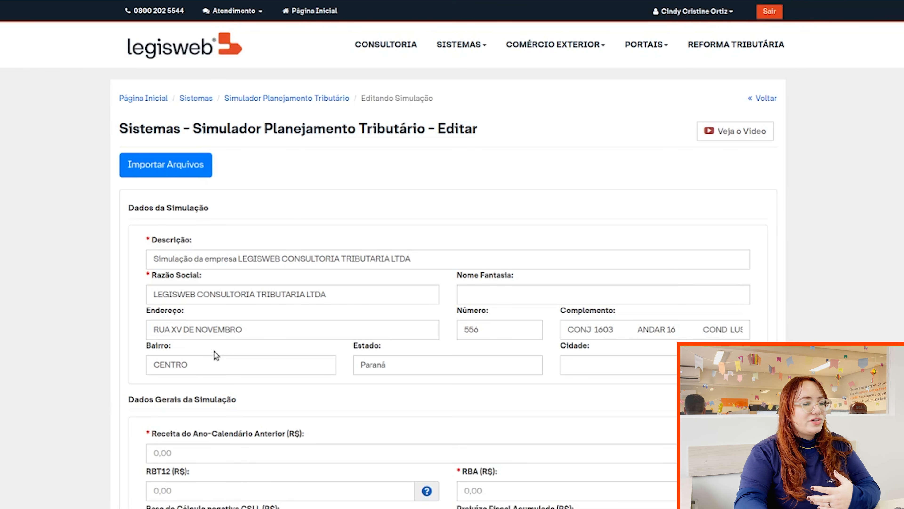
scroll(268, 269, "down", 3)
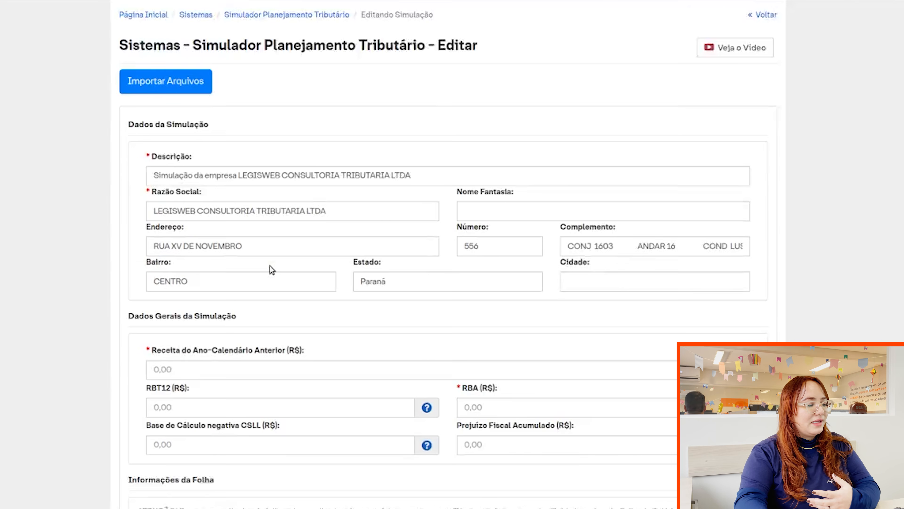
scroll(291, 281, "up", 2)
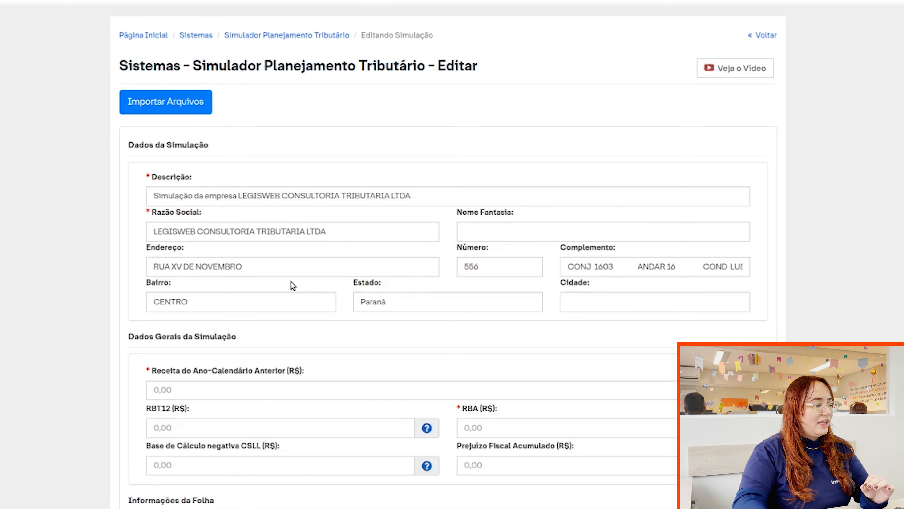
scroll(318, 287, "down", 2)
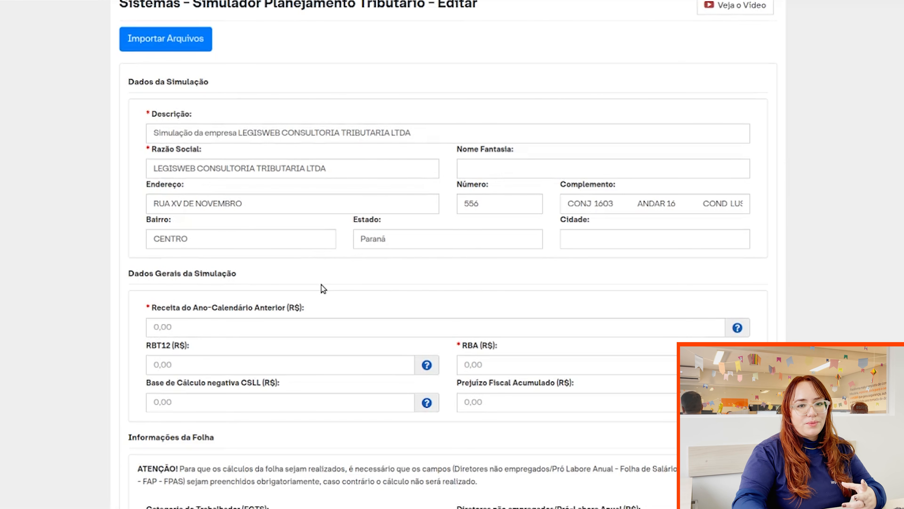
scroll(321, 285, "down", 5)
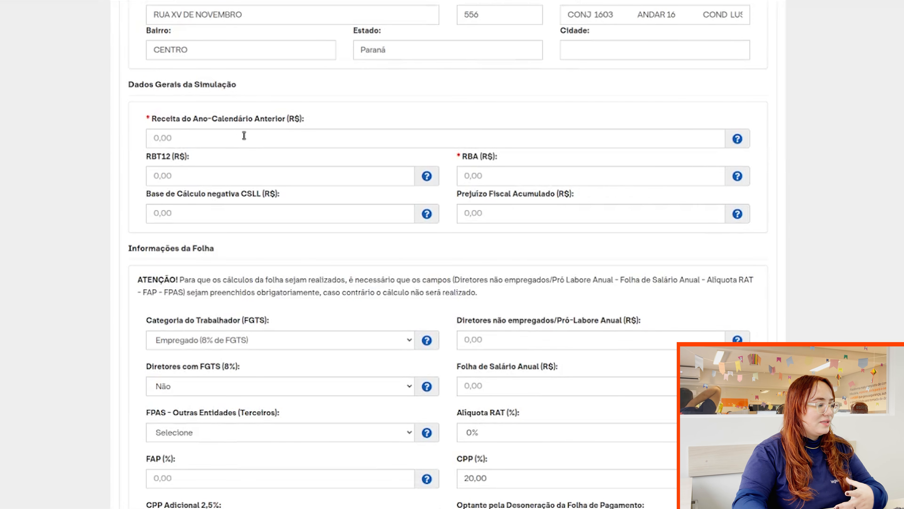
scroll(242, 140, "down", 8)
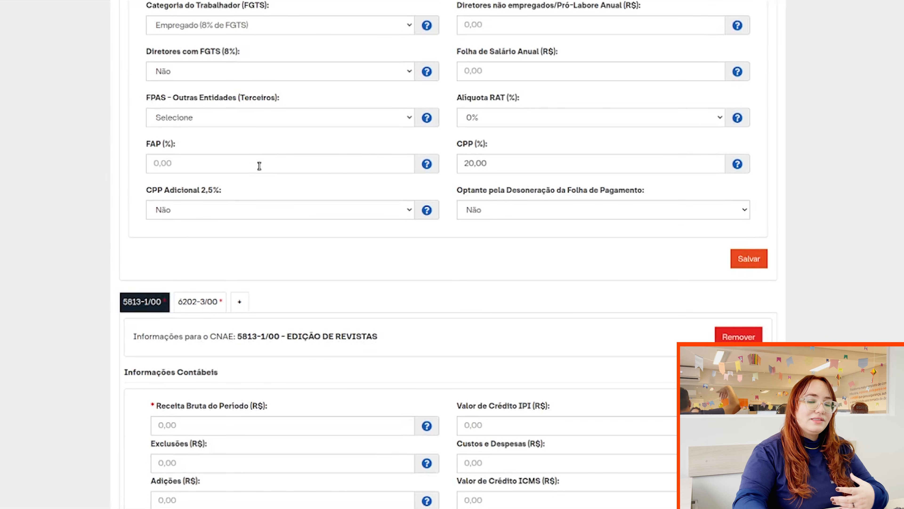
scroll(259, 165, "down", 5)
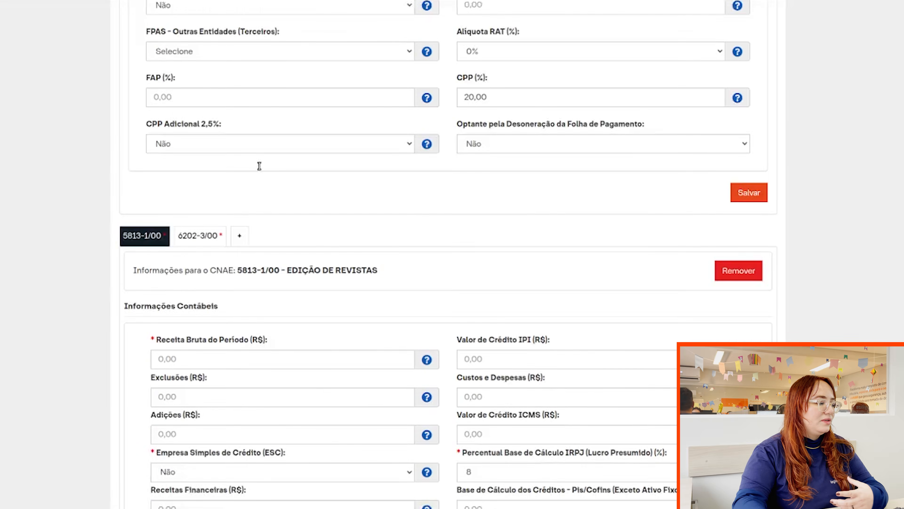
scroll(259, 165, "down", 10)
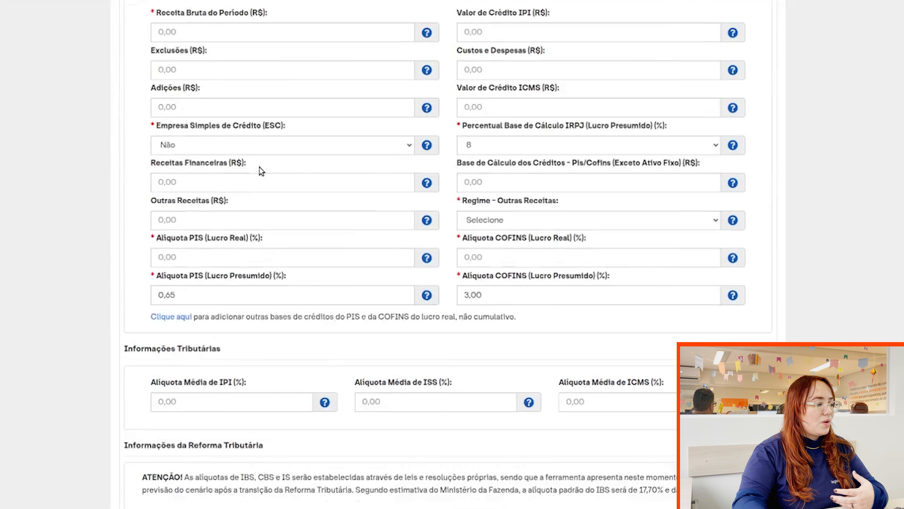
scroll(306, 202, "up", 12)
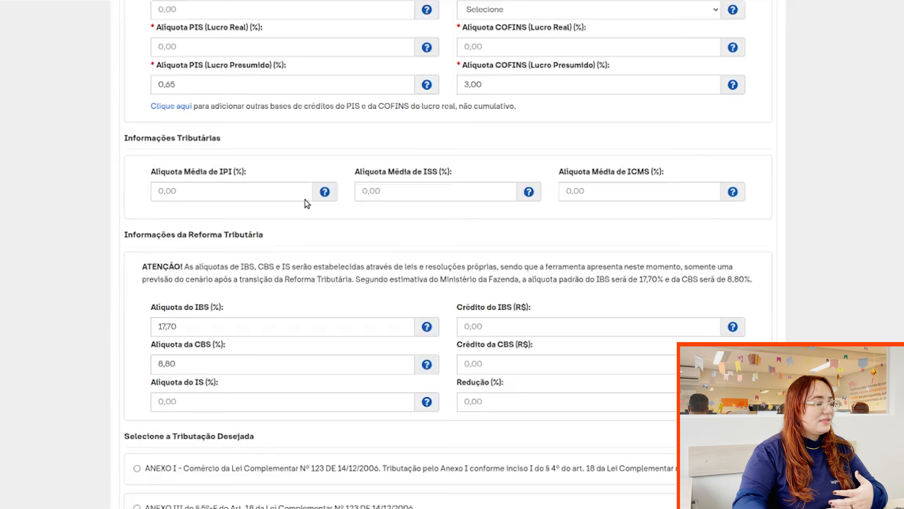
scroll(306, 203, "up", 14)
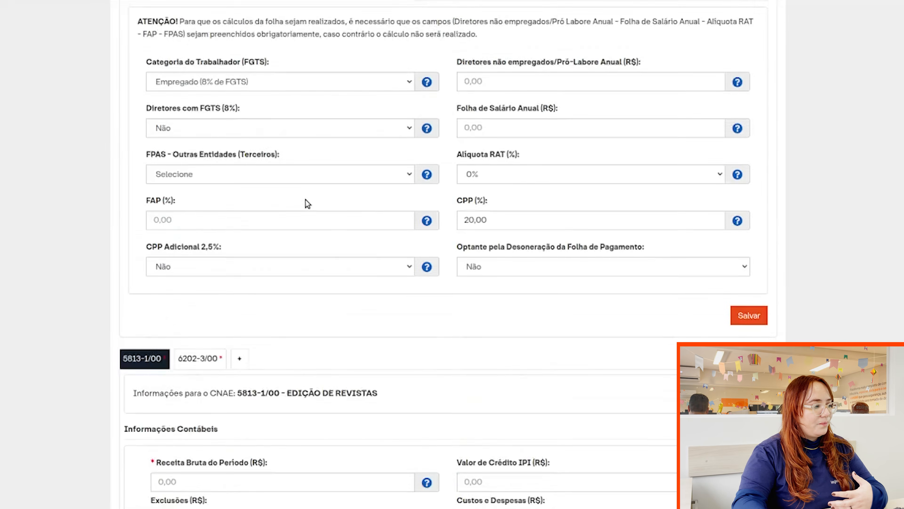
scroll(305, 200, "up", 1)
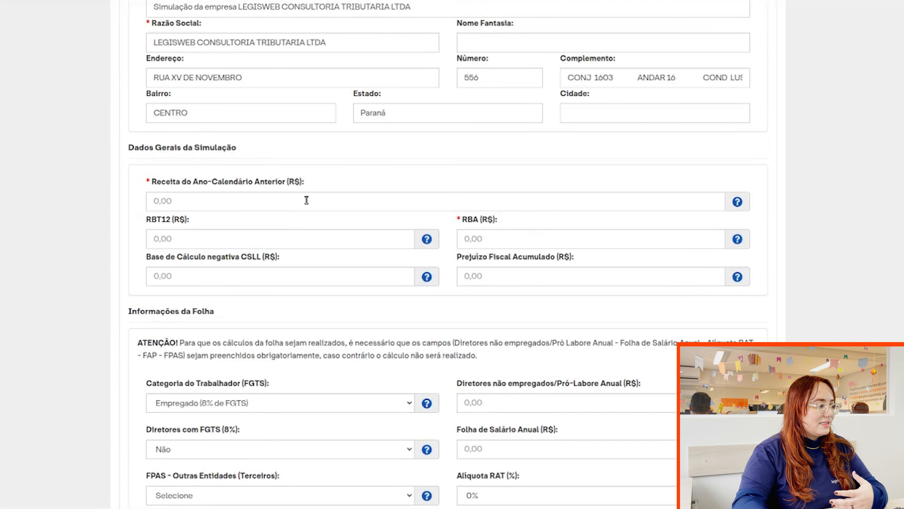
Enter prior calendar-year revenue 3.000.000,00 and RBA 2.000.000,00.
left_click(303, 199)
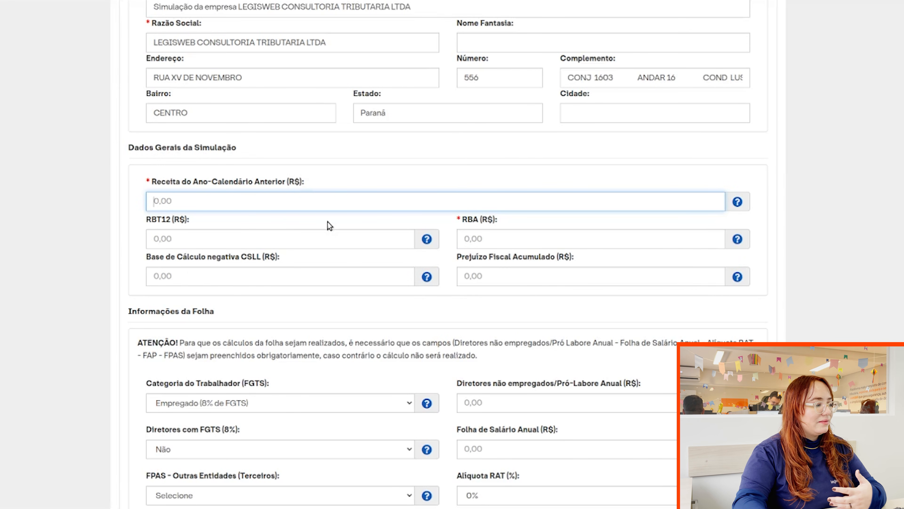
left_click(352, 174)
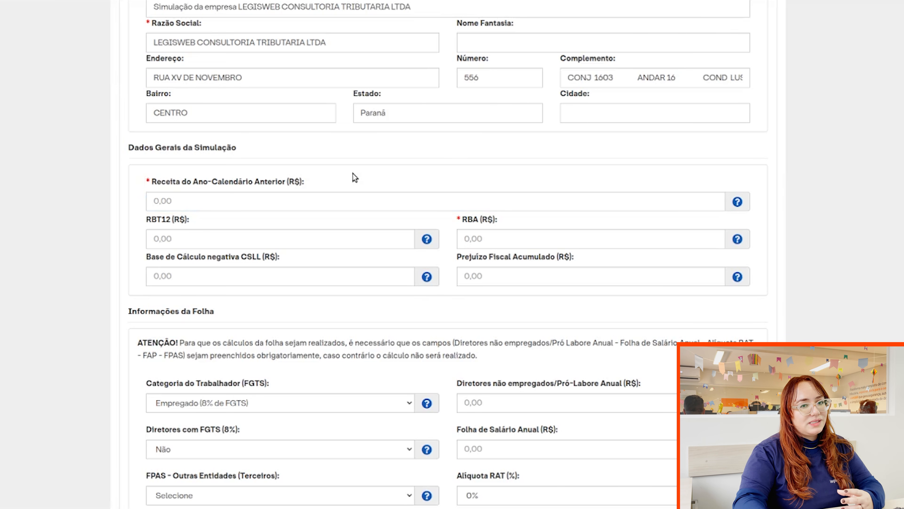
left_click(311, 192)
type("3.000.000,00")
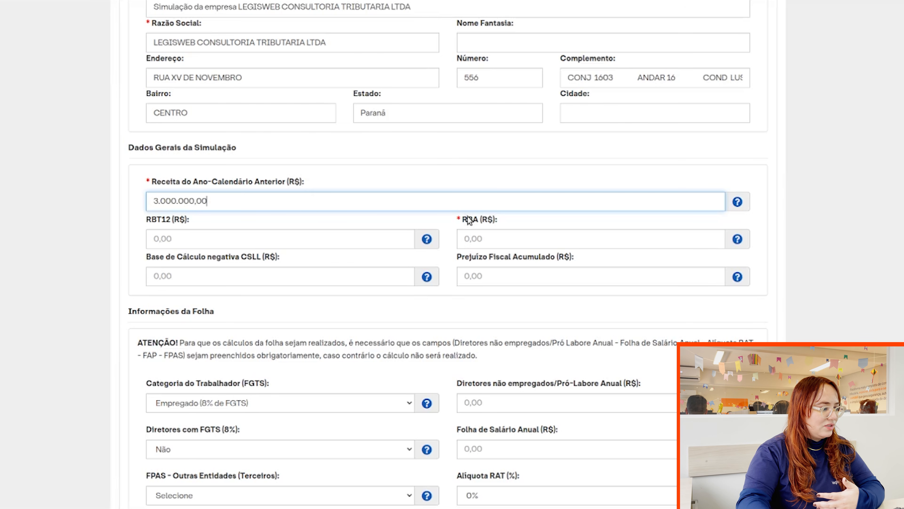
left_click(574, 233)
type("2")
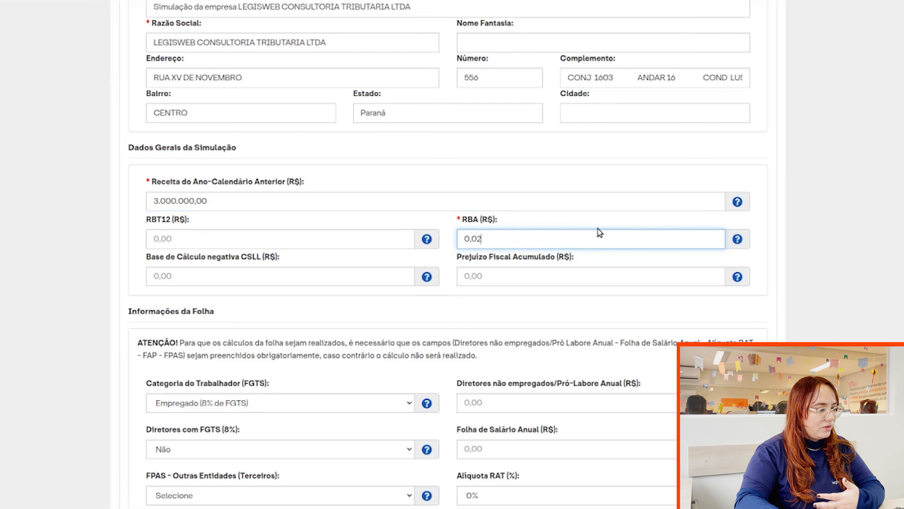
type(".000.000,00")
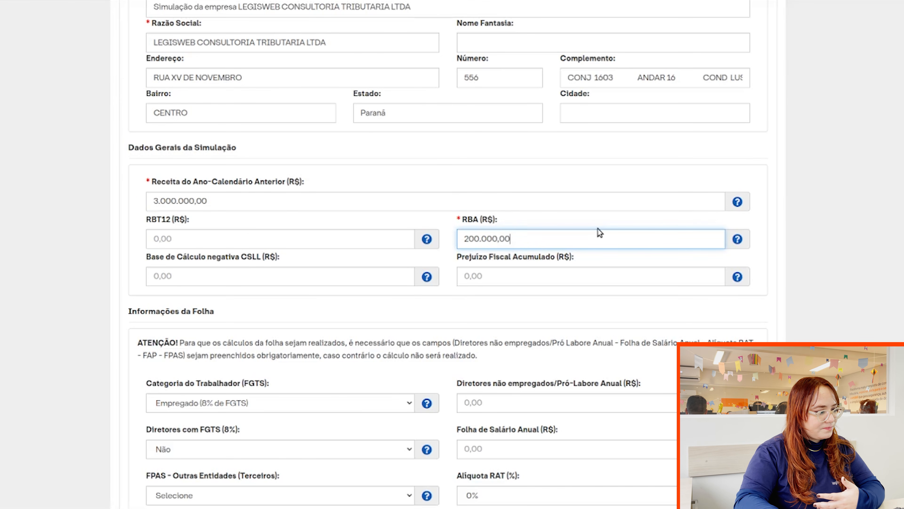
scroll(609, 192, "down", 2)
scroll(609, 193, "down", 7)
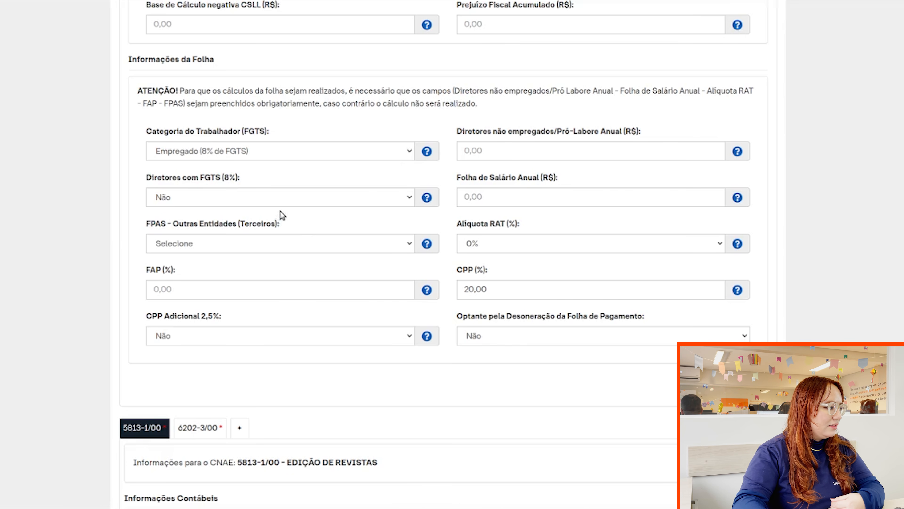
Set FPAS to 507 - 5,8%, FAP to 1,00 and the RAT rate to 1%.
left_click(229, 238)
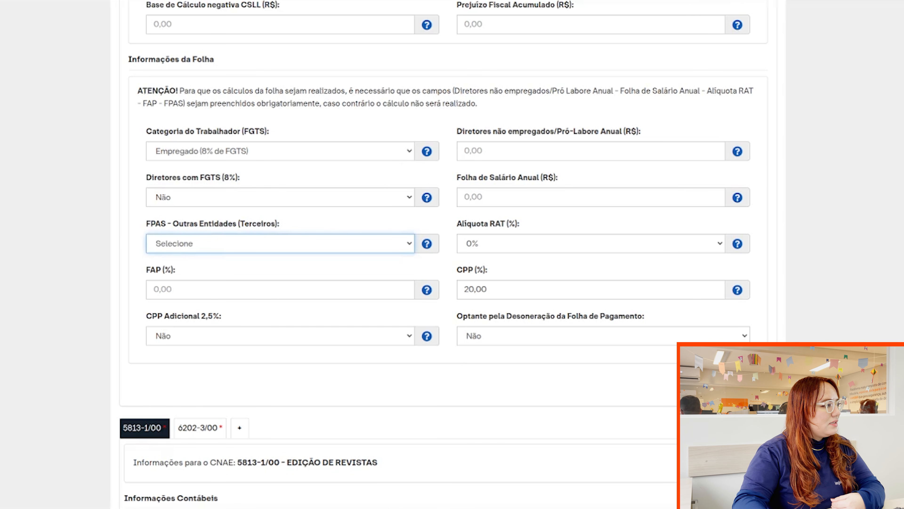
left_click(176, 15)
left_click(209, 284)
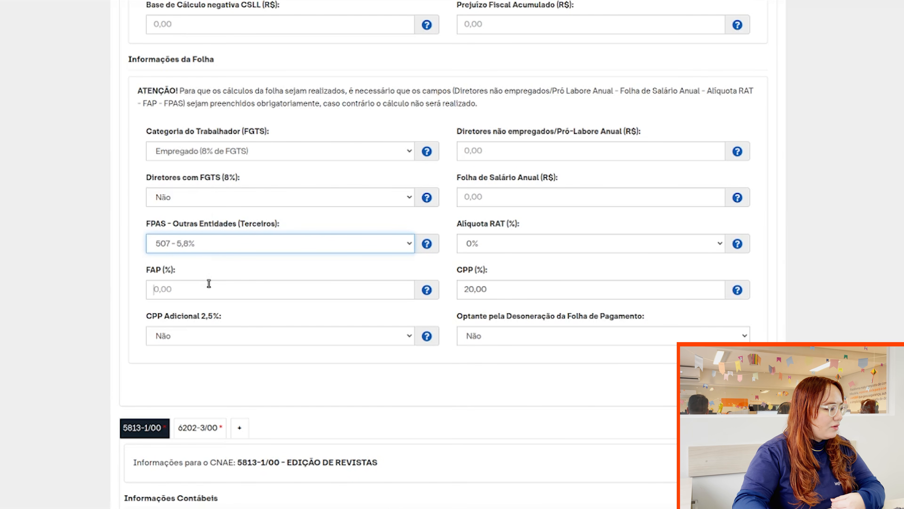
type("100")
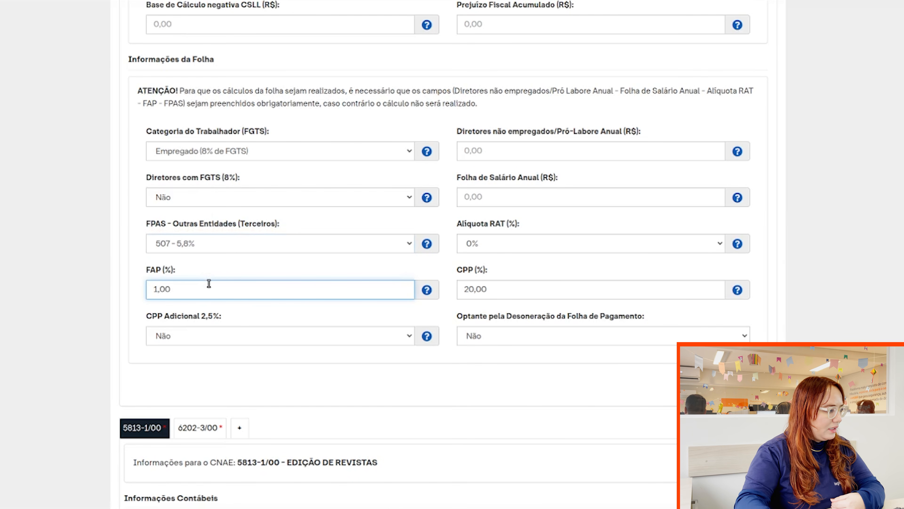
left_click(572, 239)
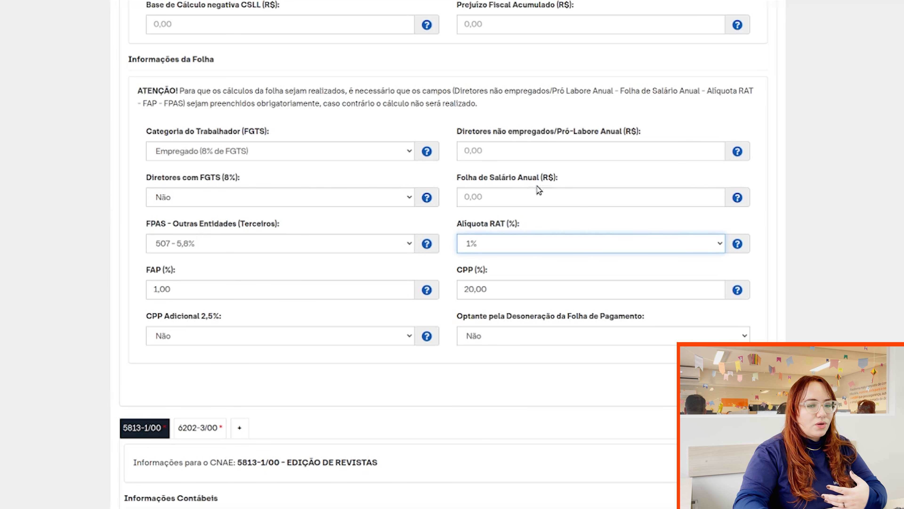
Enter annual pró-labore and annual payroll of 5.000,00 each.
left_click(532, 149)
type("5000")
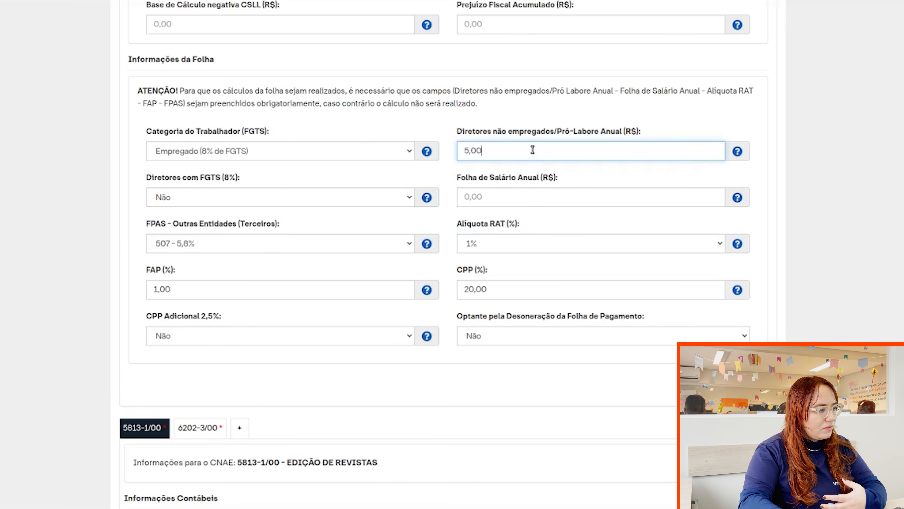
left_click(530, 202)
type("5.000")
scroll(528, 189, "up", 5)
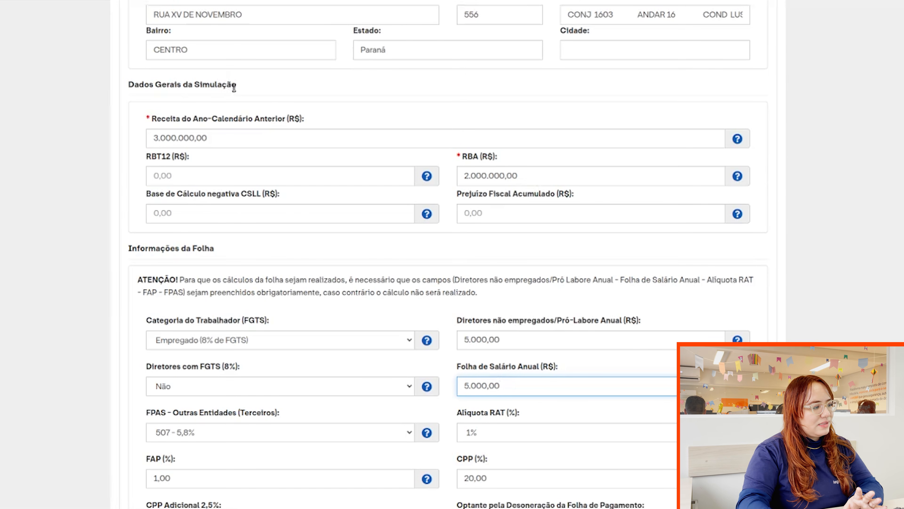
scroll(235, 89, "down", 3)
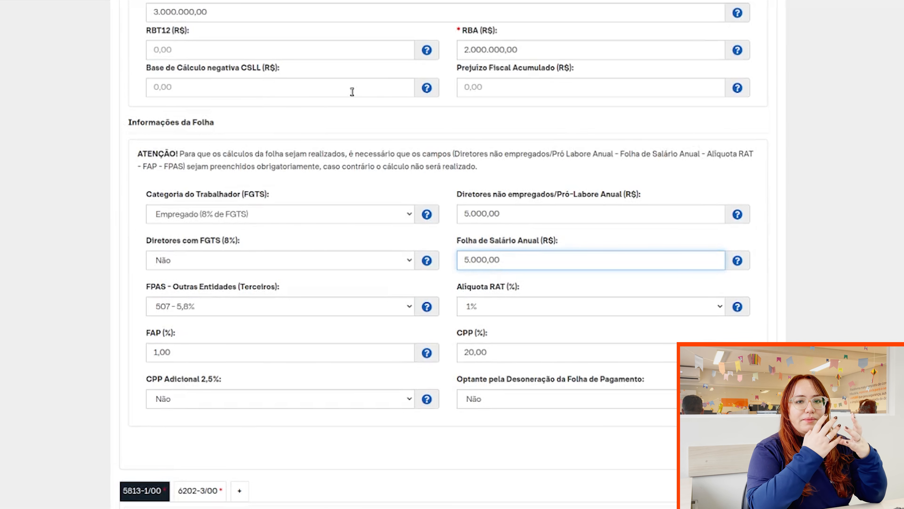
scroll(625, 125, "down", 3)
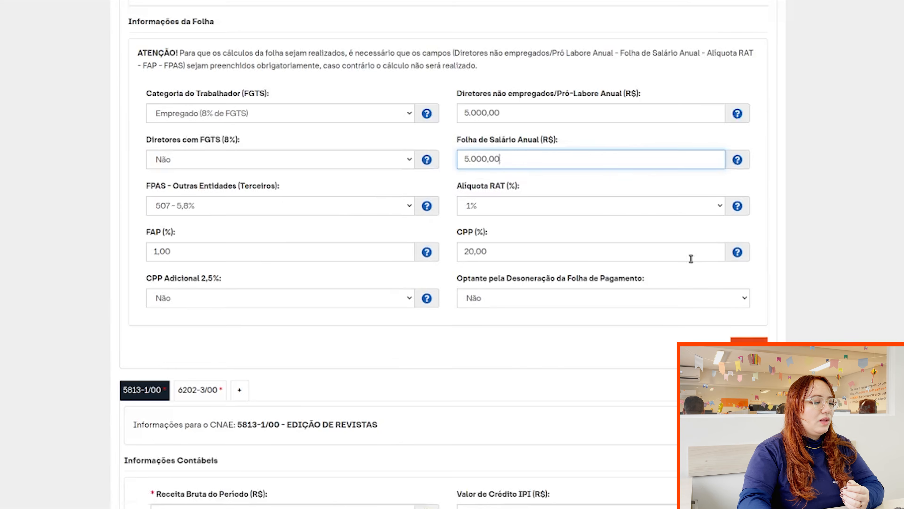
Save the payroll information and move down to CNAE 5813-1/00's accounting fields.
left_click(751, 324)
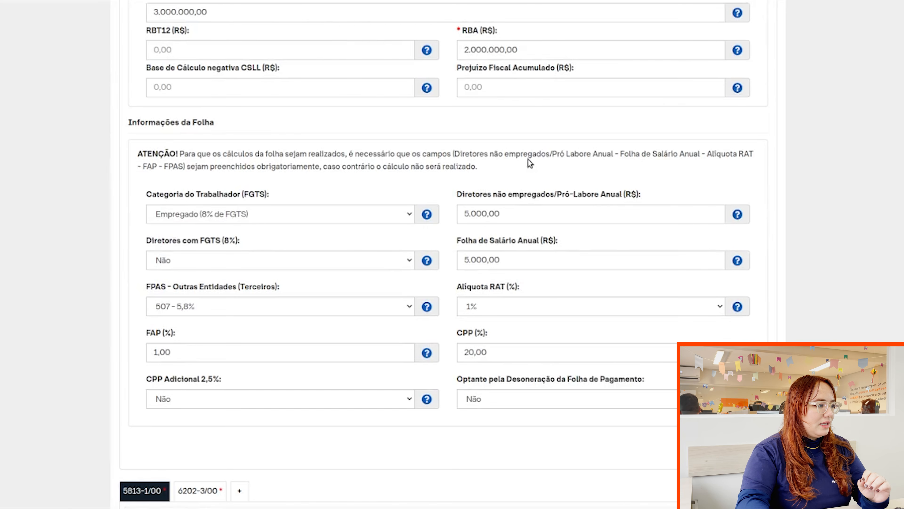
scroll(524, 159, "down", 10)
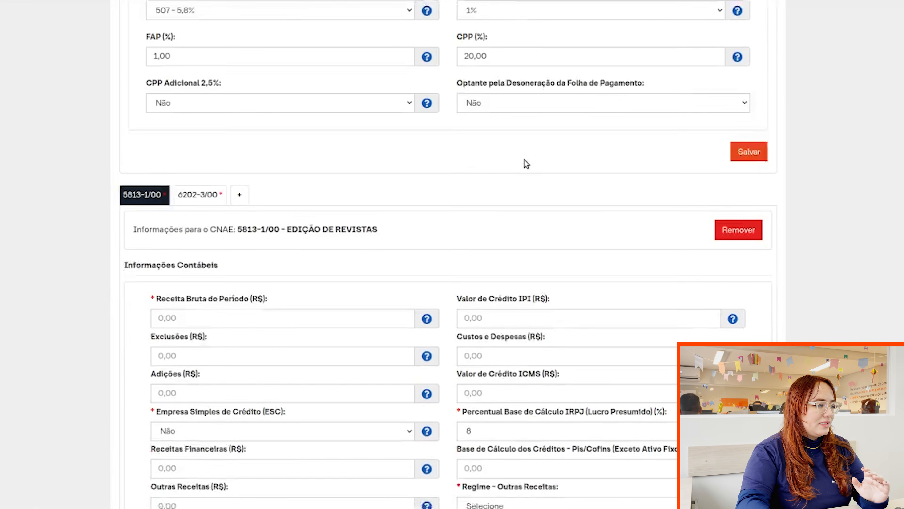
scroll(524, 160, "down", 3)
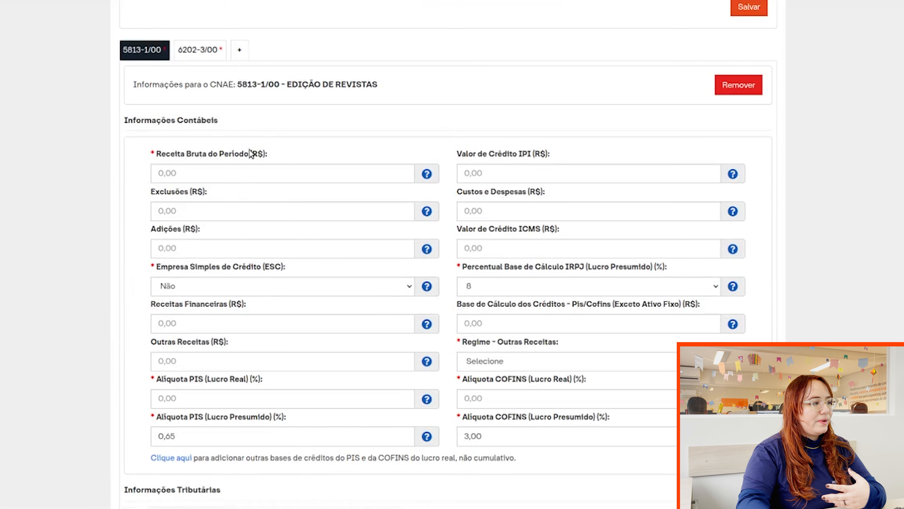
scroll(262, 139, "down", 2)
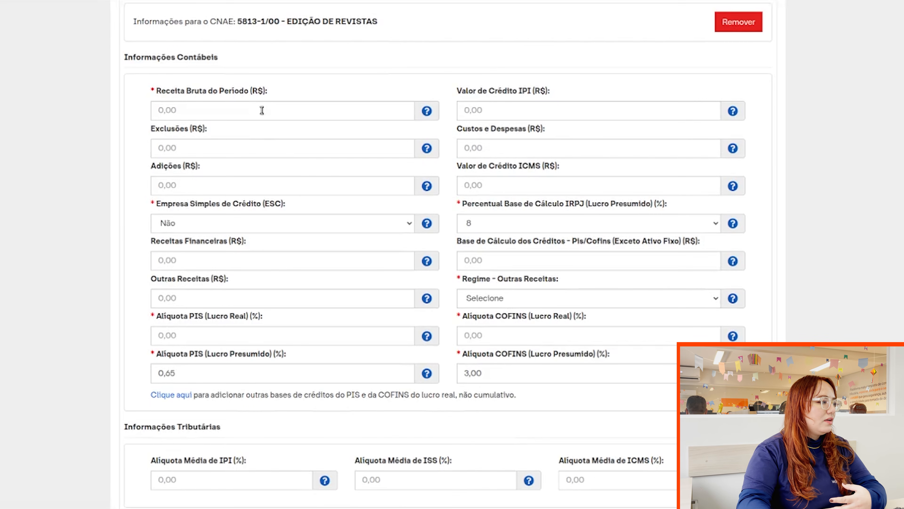
Give CNAE 5813-1/00 gross revenue 3.000.000,00 and a Cumulativo other-revenue regime.
left_click(262, 110)
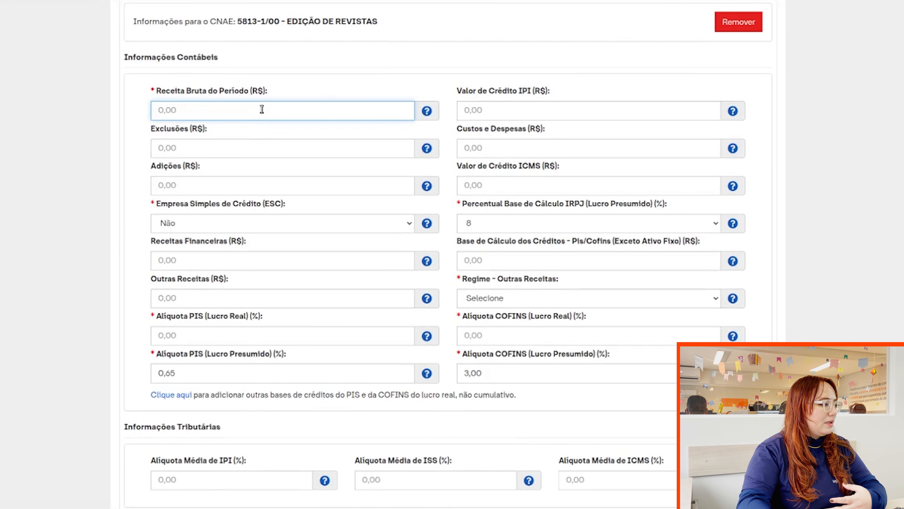
left_click(242, 136)
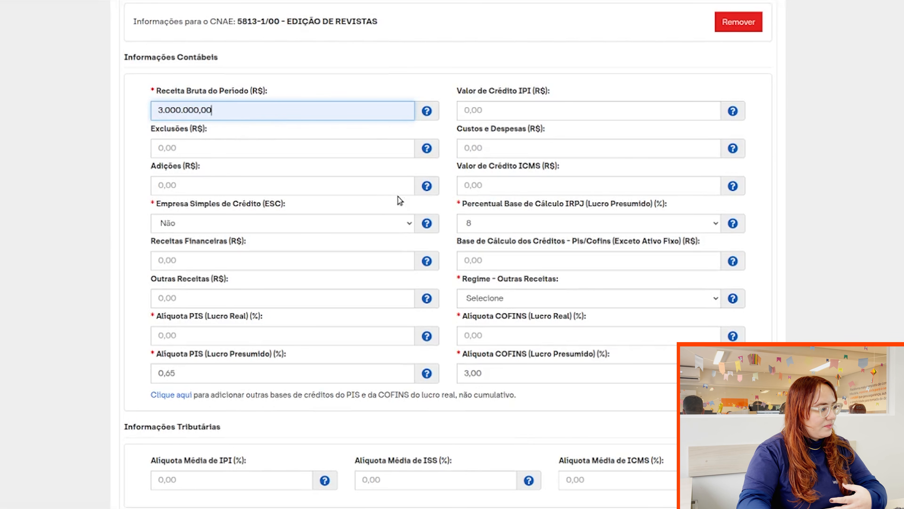
scroll(377, 176, "down", 2)
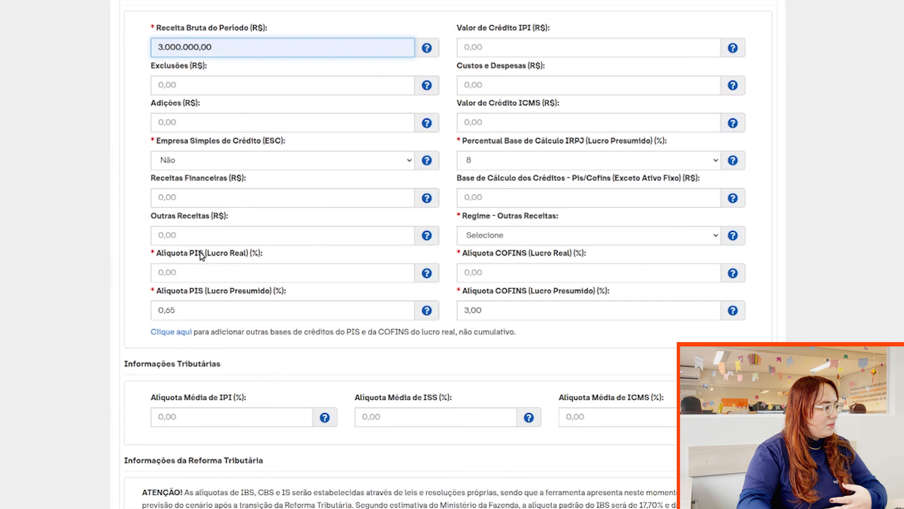
left_click(135, 236)
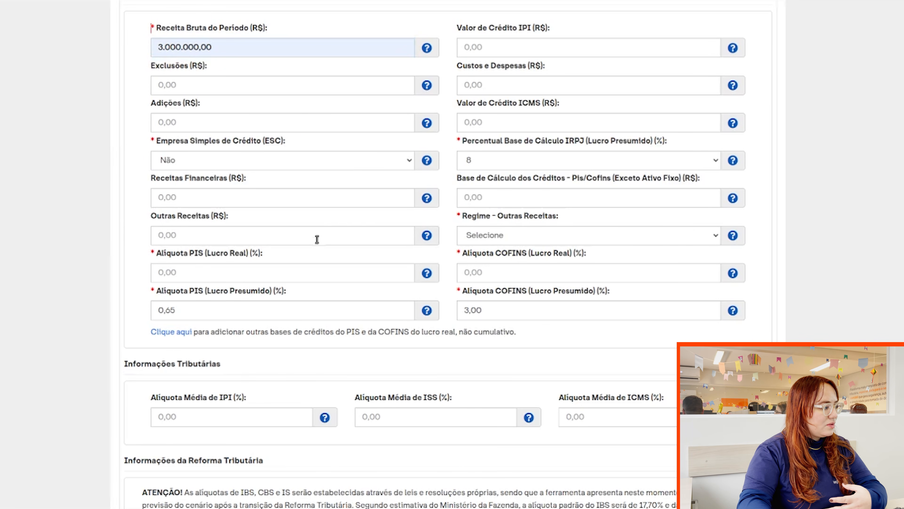
left_click(481, 235)
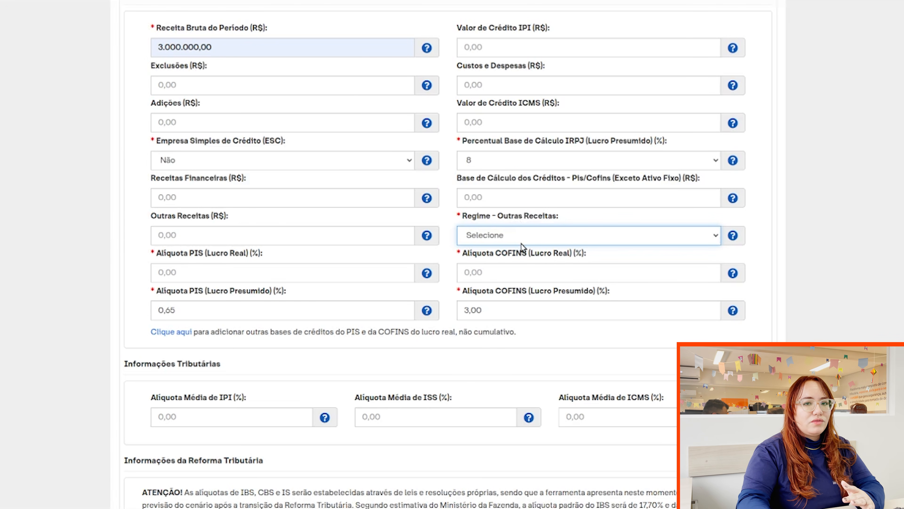
key("Down")
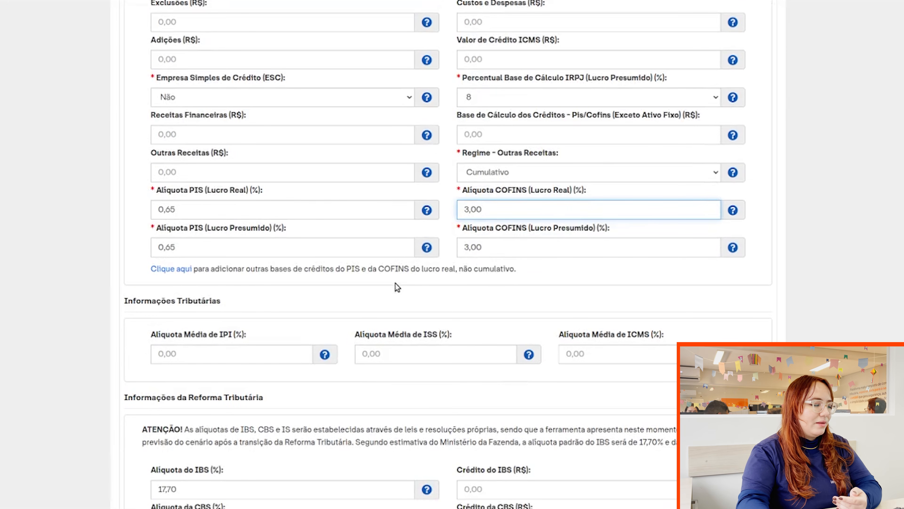
scroll(356, 279, "down", 2)
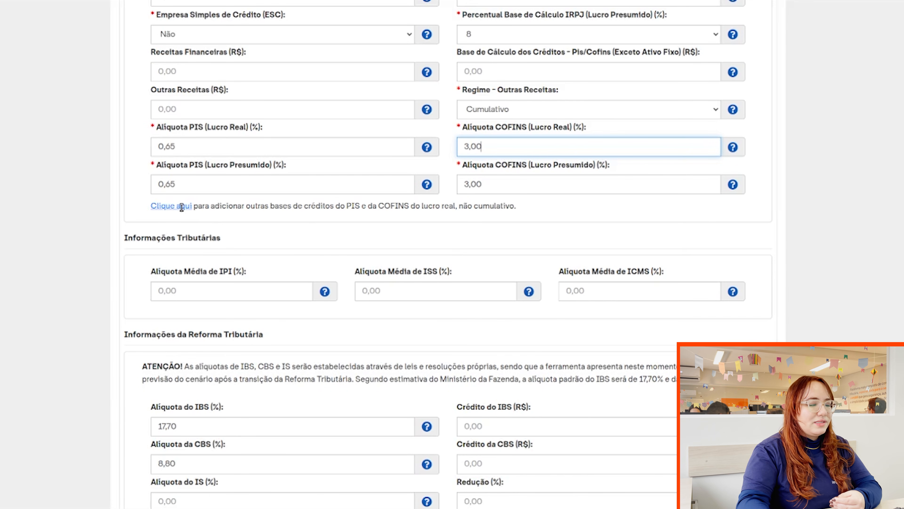
left_click(181, 206)
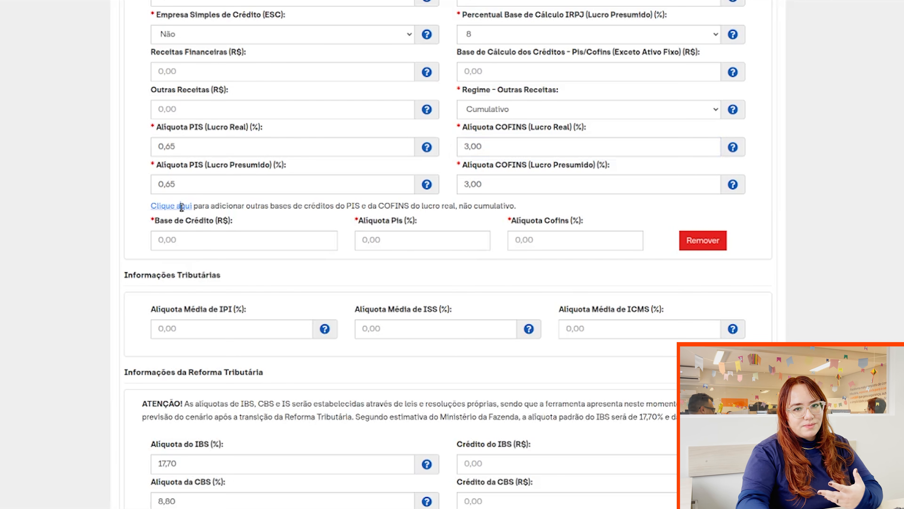
left_click(182, 206)
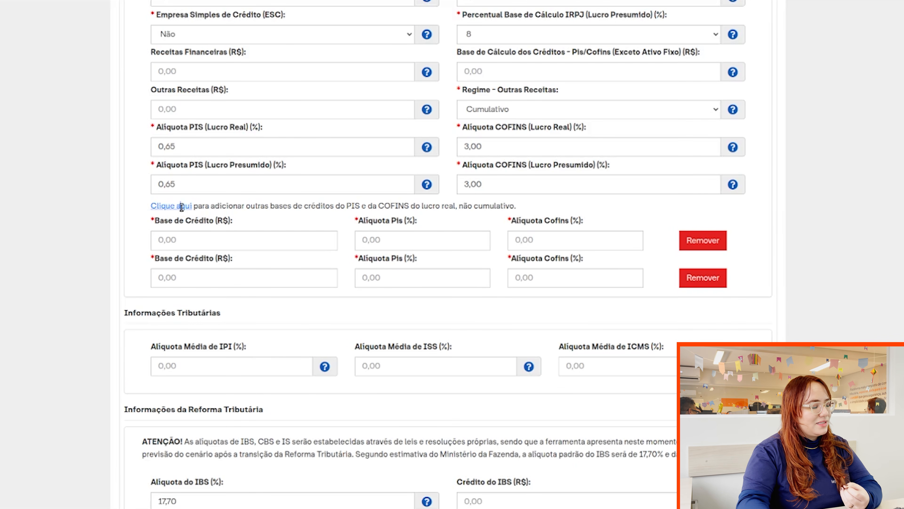
left_click(181, 206)
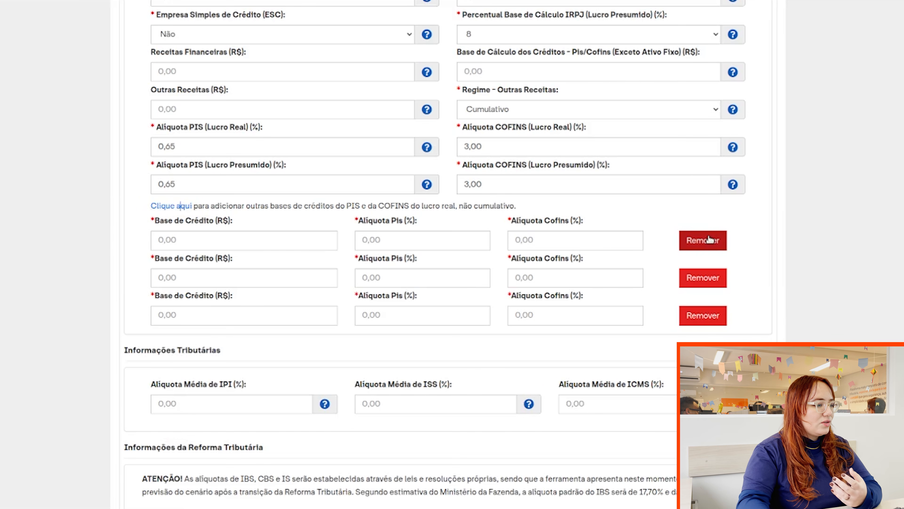
left_click(705, 247)
left_click(707, 247)
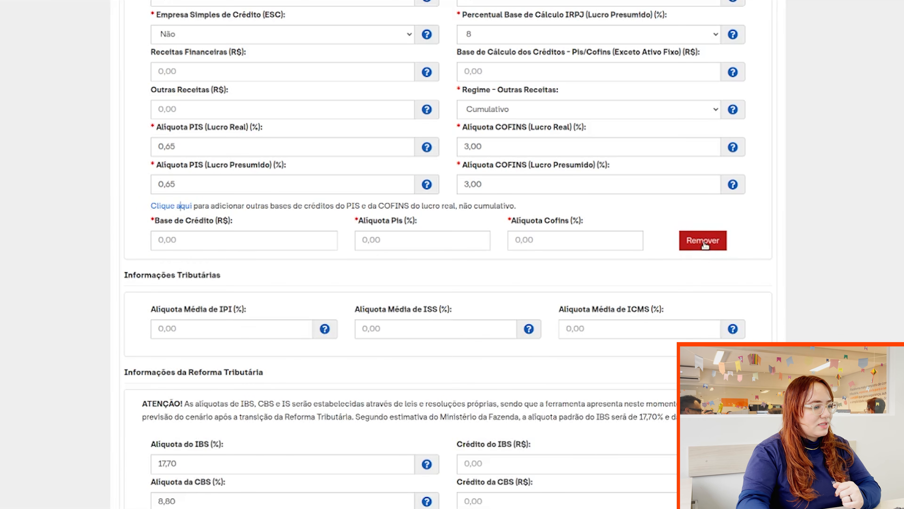
left_click(703, 245)
scroll(288, 200, "down", 3)
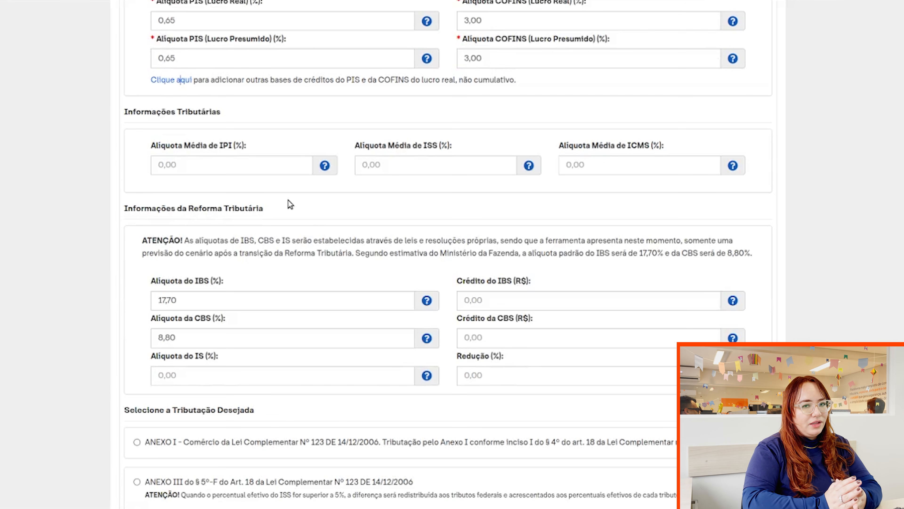
Enter average rates IPI 5,00%, ISS 2,00% and ICMS 12,00%, leaving IBS at 17,70.
left_click(286, 171)
left_click(337, 137)
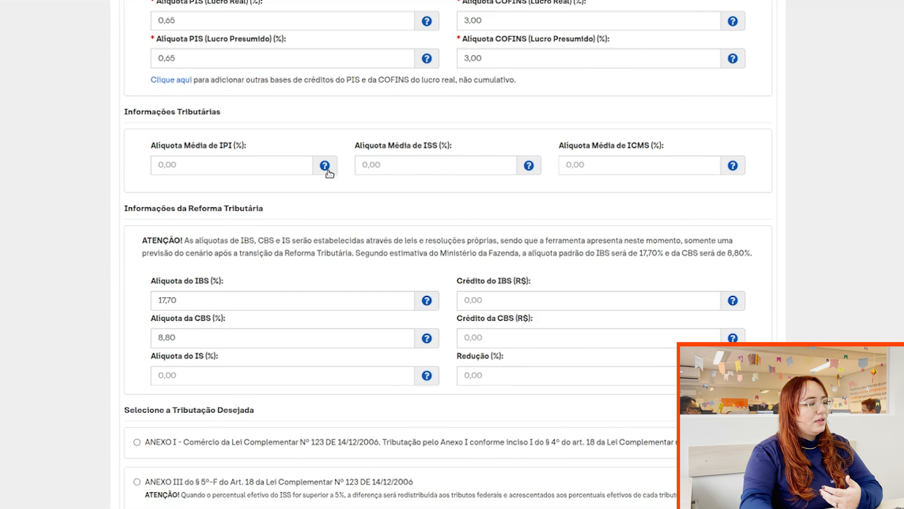
left_click(265, 166)
type("0,50")
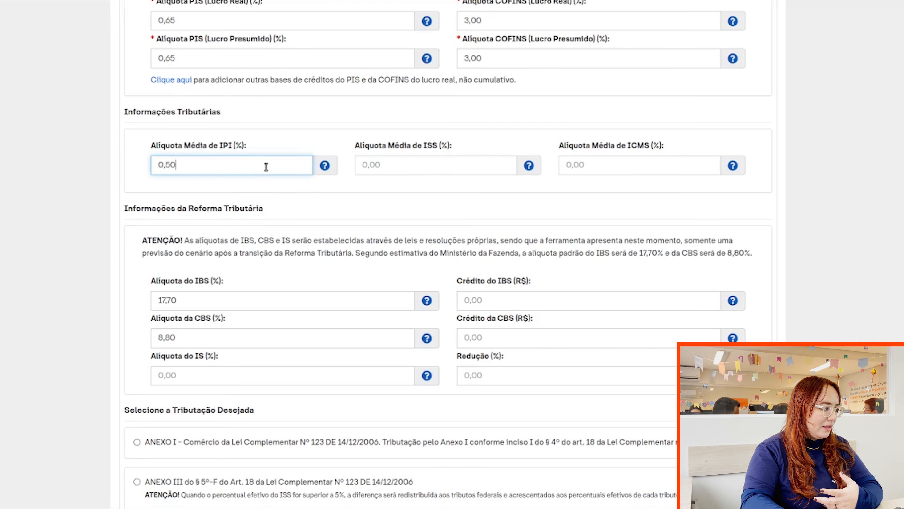
left_click(381, 162)
type("200")
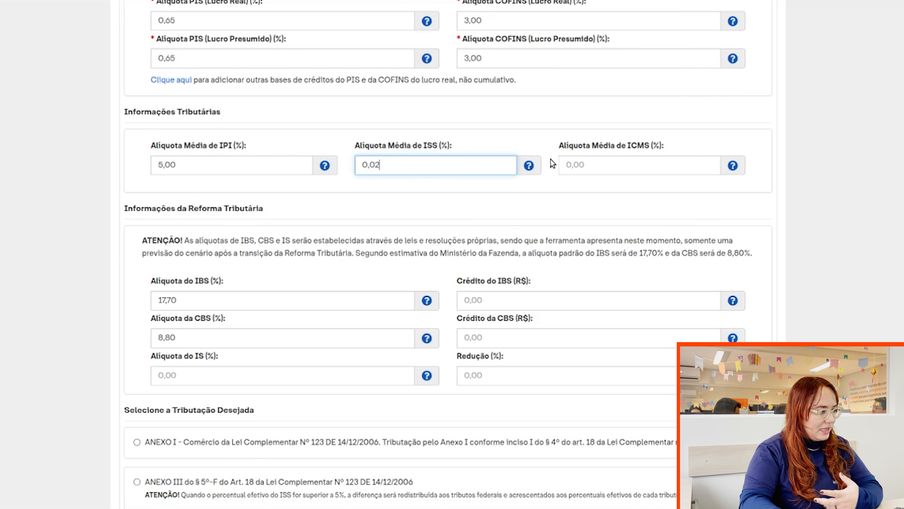
left_click(585, 162)
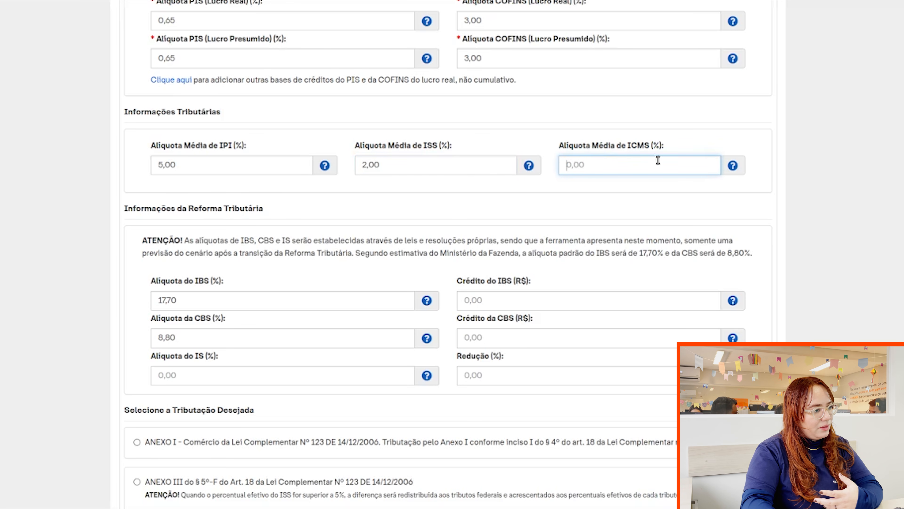
type("1200")
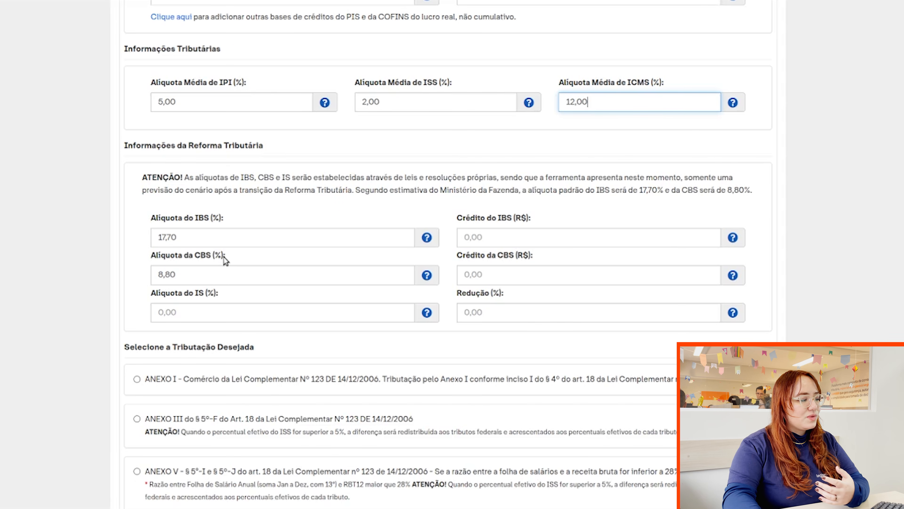
left_click(198, 236)
left_click(258, 219)
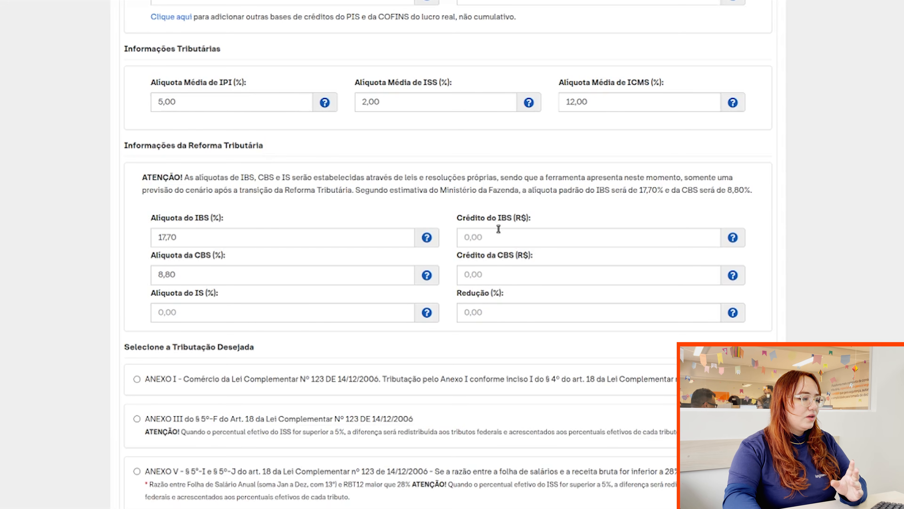
Enter IBS and CBS credits of 3.000,00 each and a Redução of 30,00%.
left_click(510, 238)
left_click(547, 273)
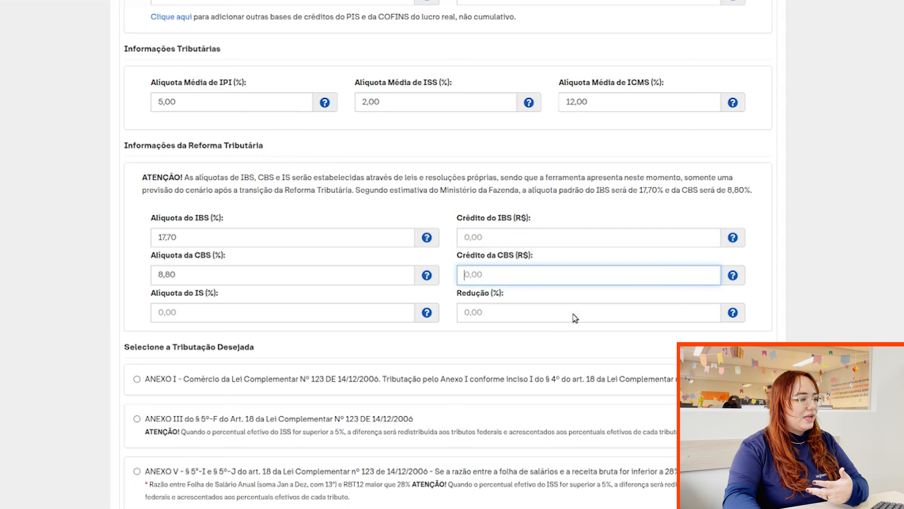
left_click(569, 341)
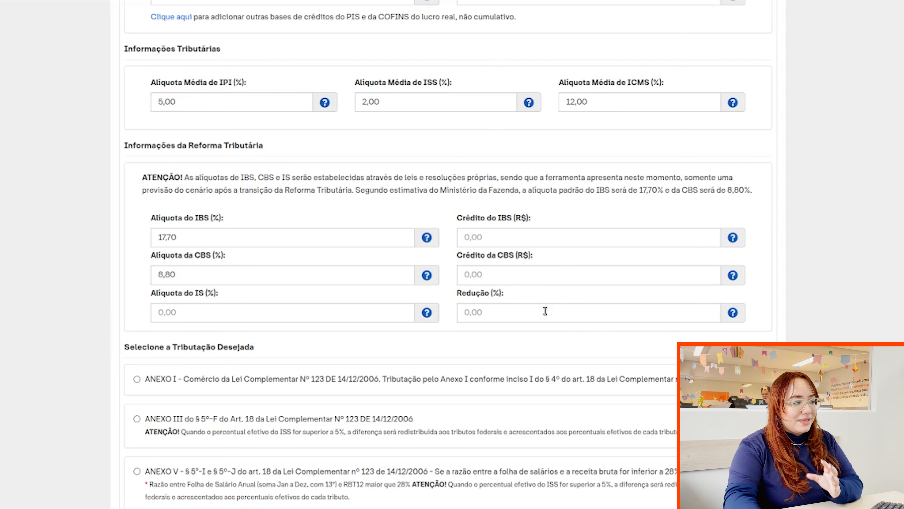
scroll(544, 313, "up", 3)
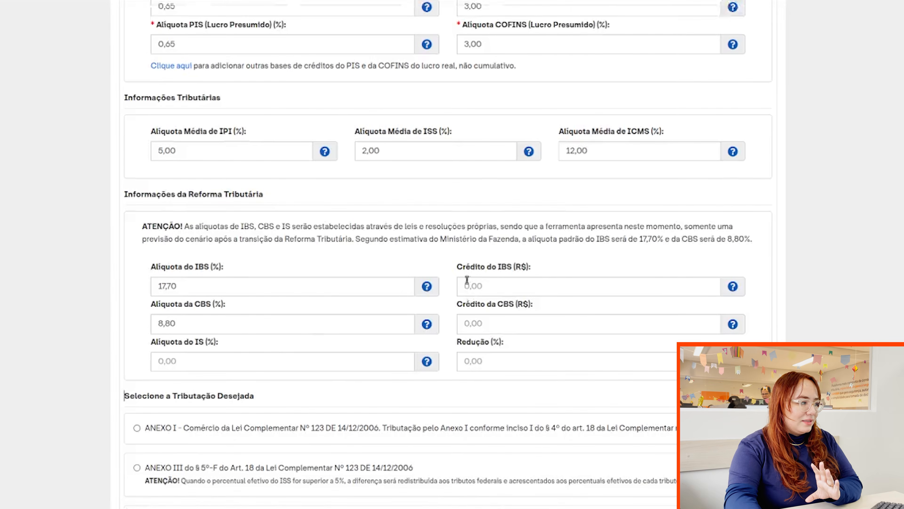
scroll(469, 283, "down", 5)
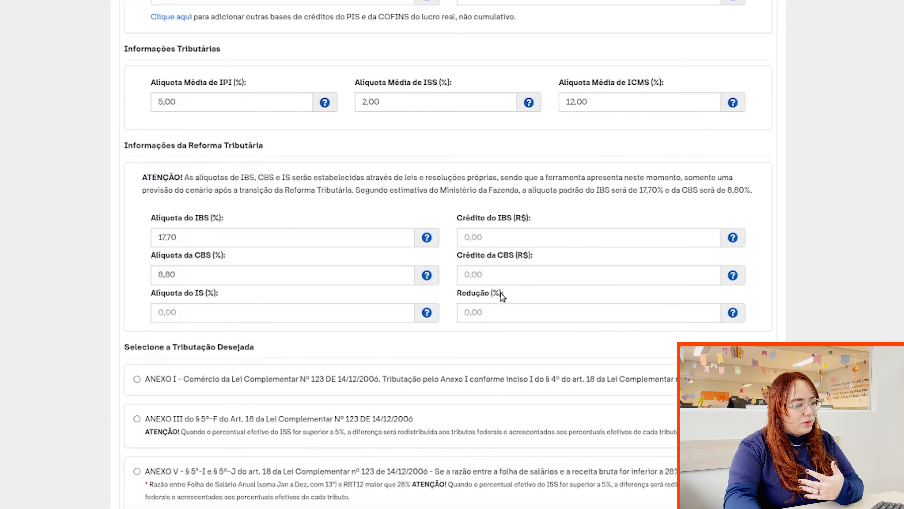
left_click(520, 232)
type("3")
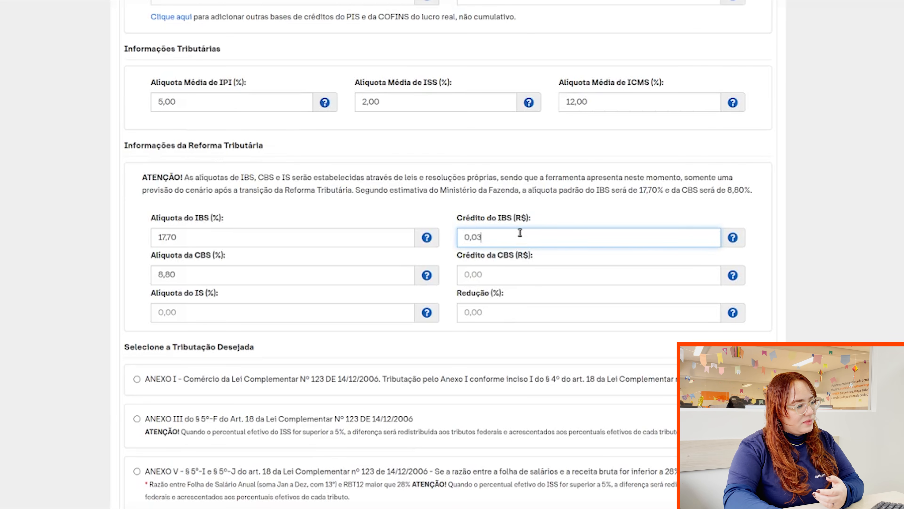
type(".000,00")
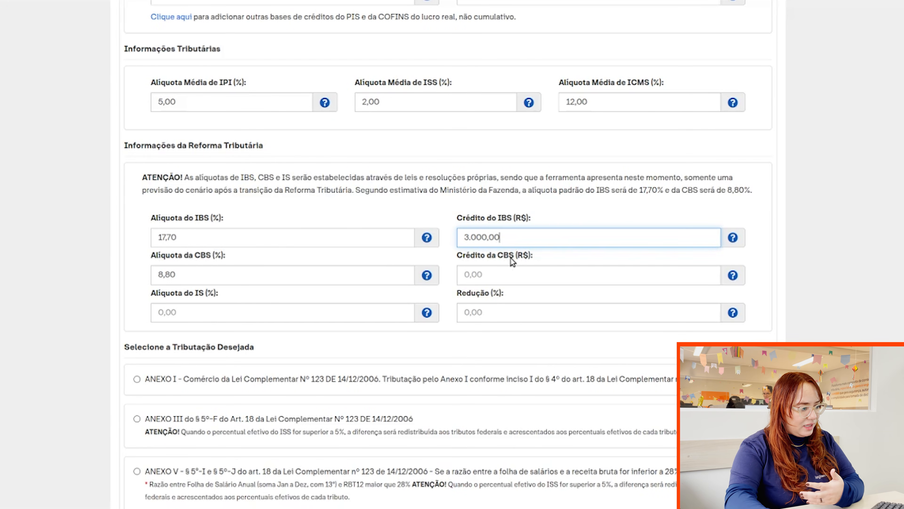
left_click(503, 273)
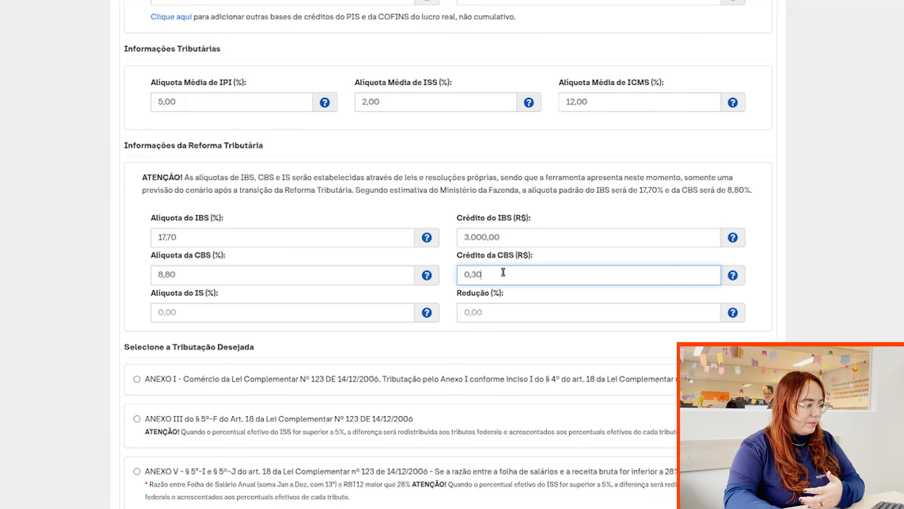
type("3.000,00")
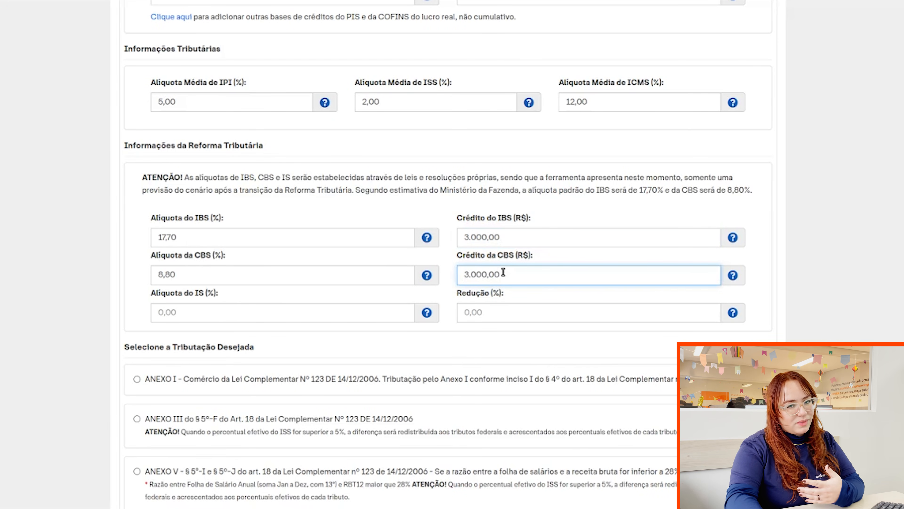
left_click(510, 310)
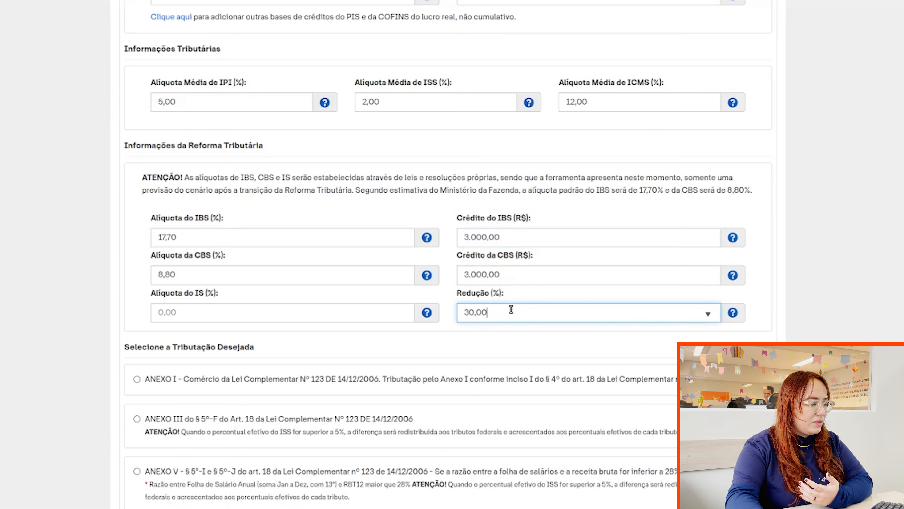
scroll(231, 202, "down", 5)
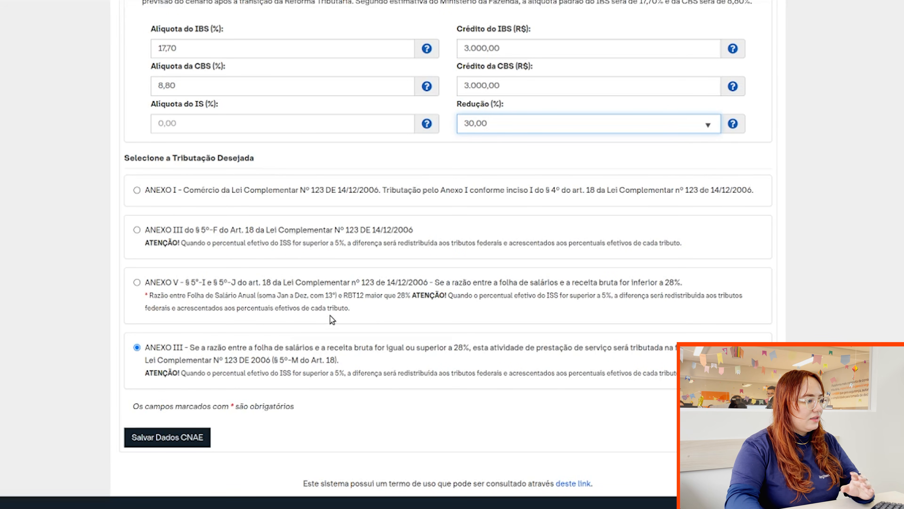
Save CNAE 5813-1/00's data and return to the CNAE tabs on the reloaded page.
scroll(330, 315, "down", 2)
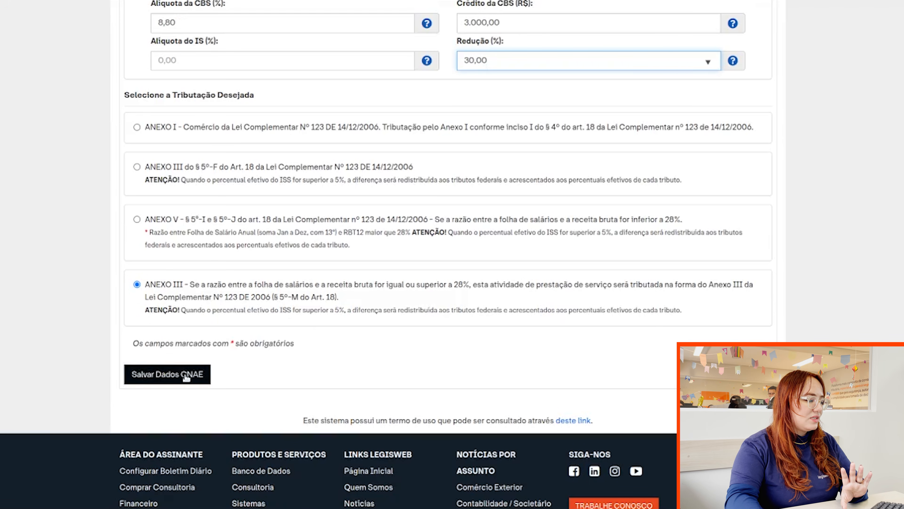
left_click(183, 374)
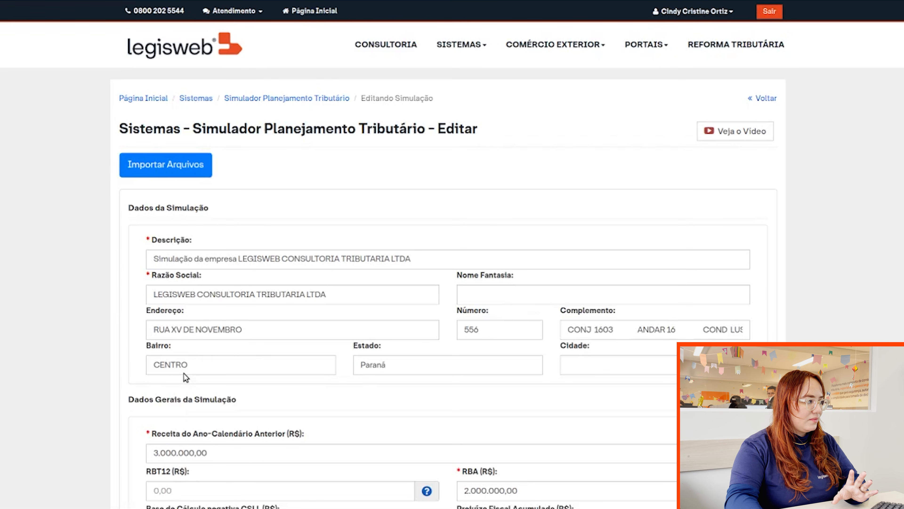
scroll(334, 279, "down", 20)
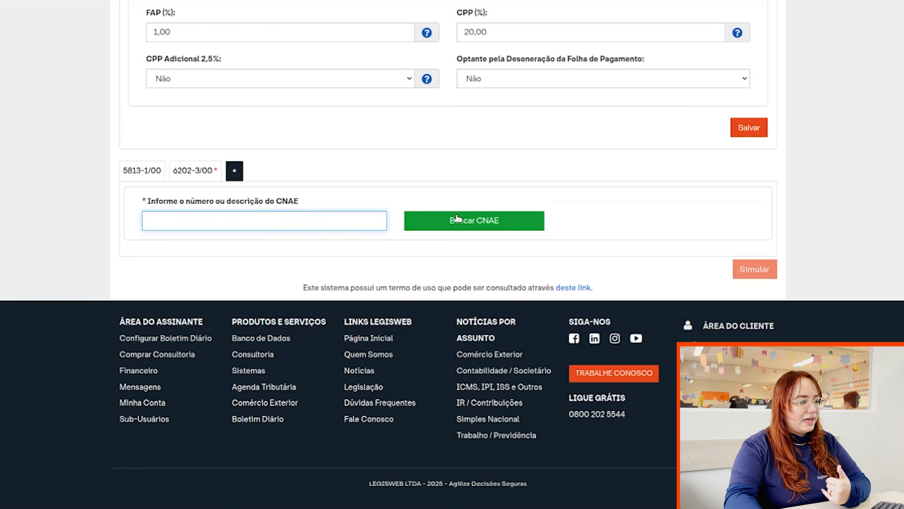
Open CNAE 6202-3/00 and enter gross revenue 2.000.000,00.
left_click(183, 170)
scroll(202, 171, "down", 1)
scroll(202, 172, "down", 1)
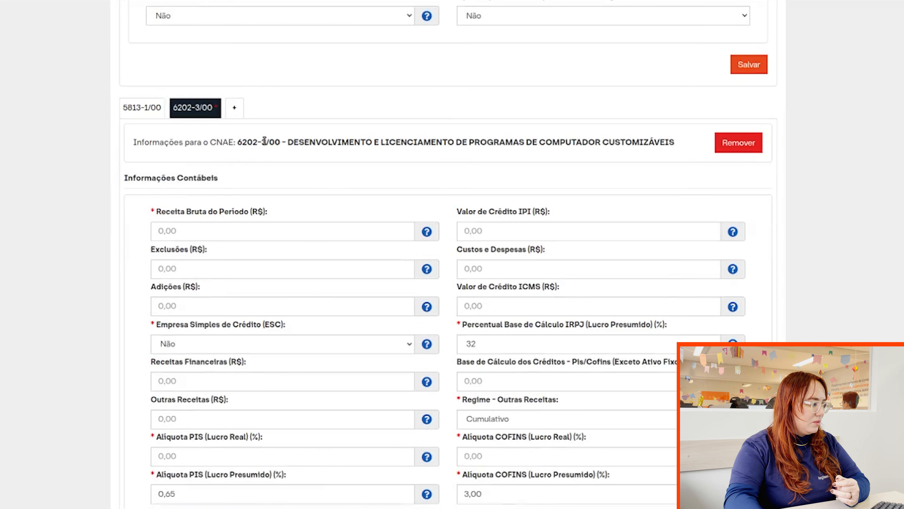
scroll(263, 142, "down", 3)
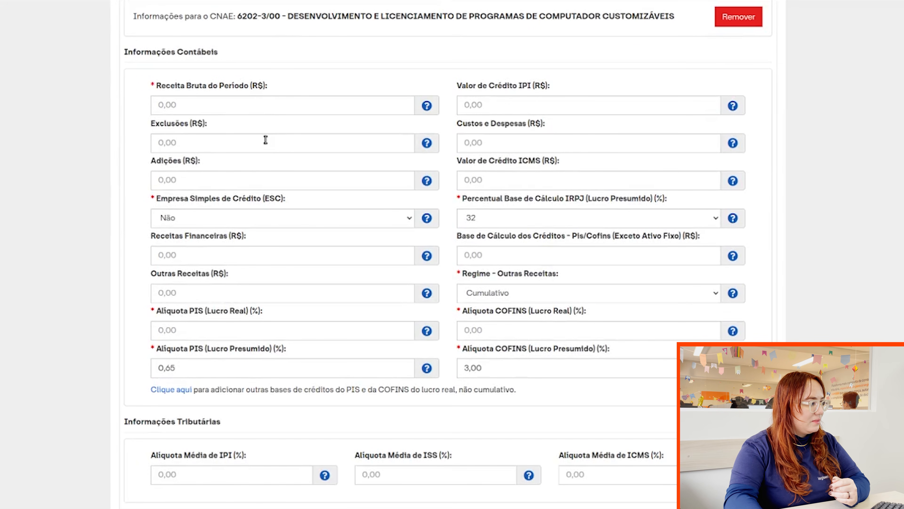
left_click(263, 100)
type("2")
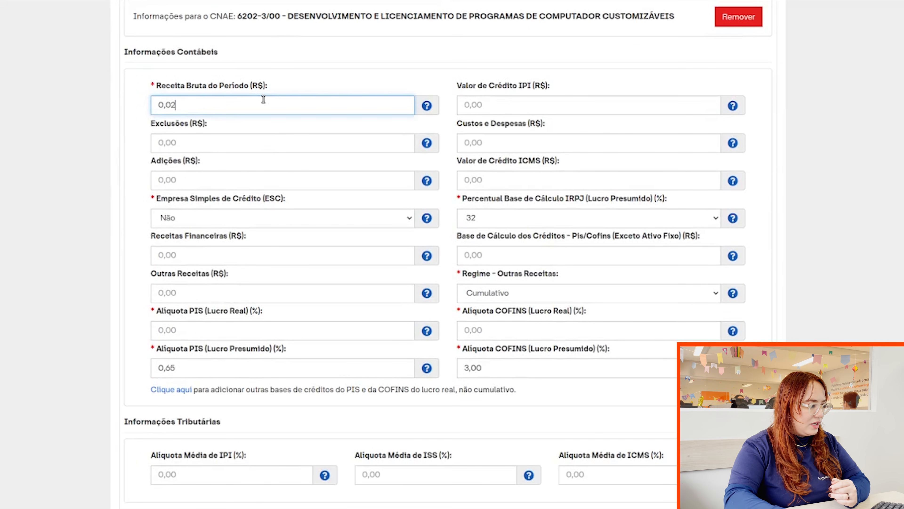
type("00000000")
Set its other-revenue regime to Não Cumulativo.
scroll(357, 119, "down", 3)
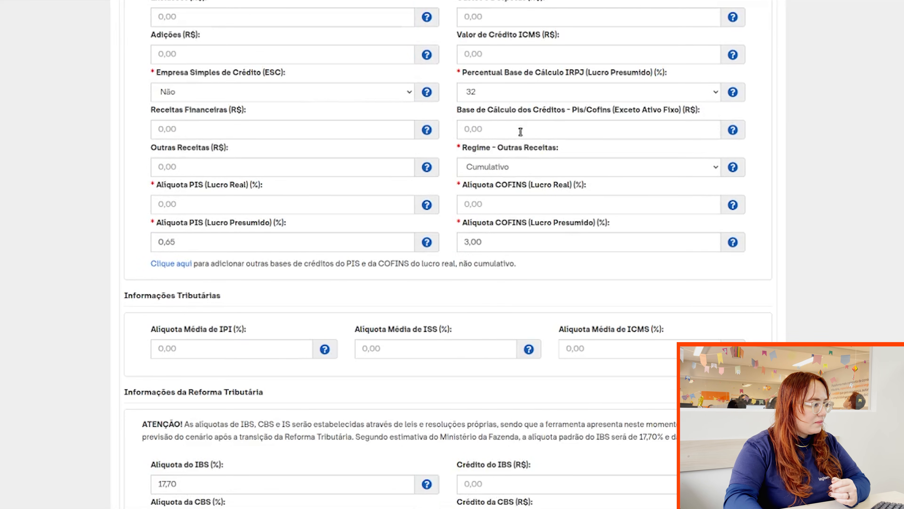
left_click(516, 175)
left_click(504, 212)
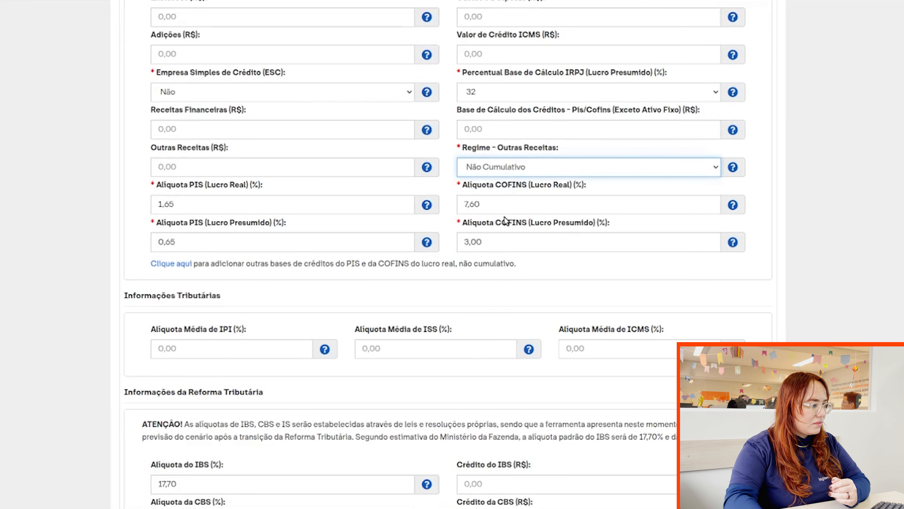
Enter IS rate 2,00% and IBS and CBS credits of 5.000,00 each.
scroll(389, 211, "down", 5)
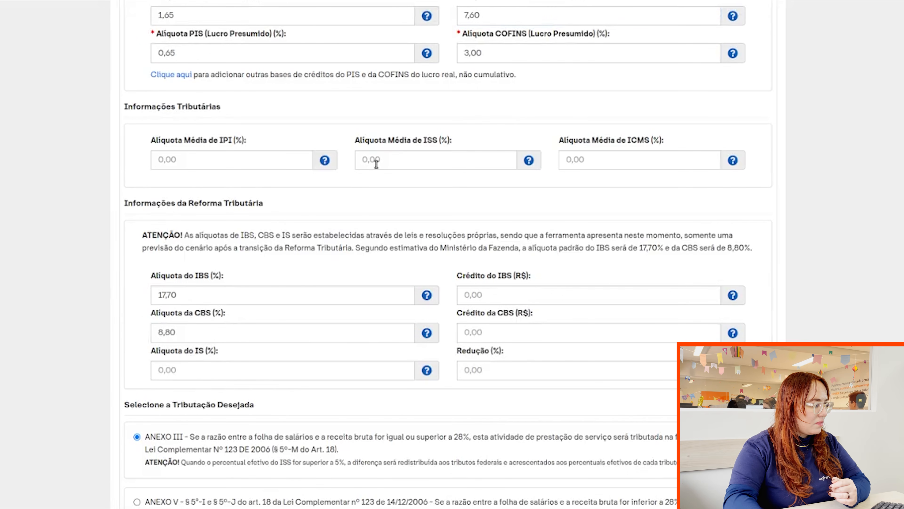
scroll(371, 165, "down", 3)
left_click(315, 245)
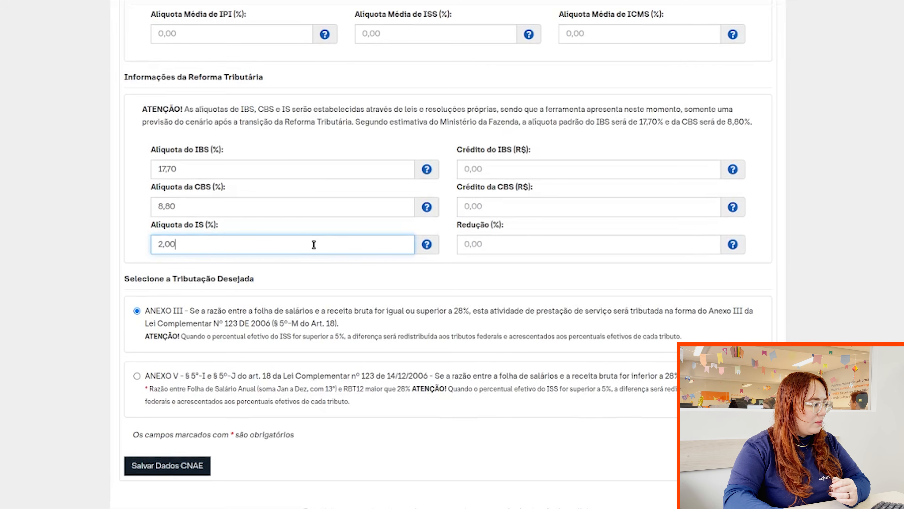
left_click(506, 172)
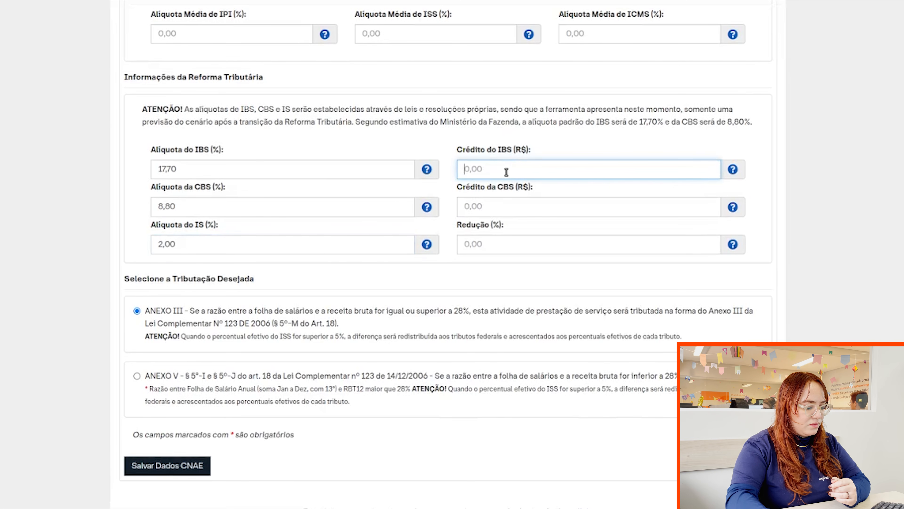
type("50,0000")
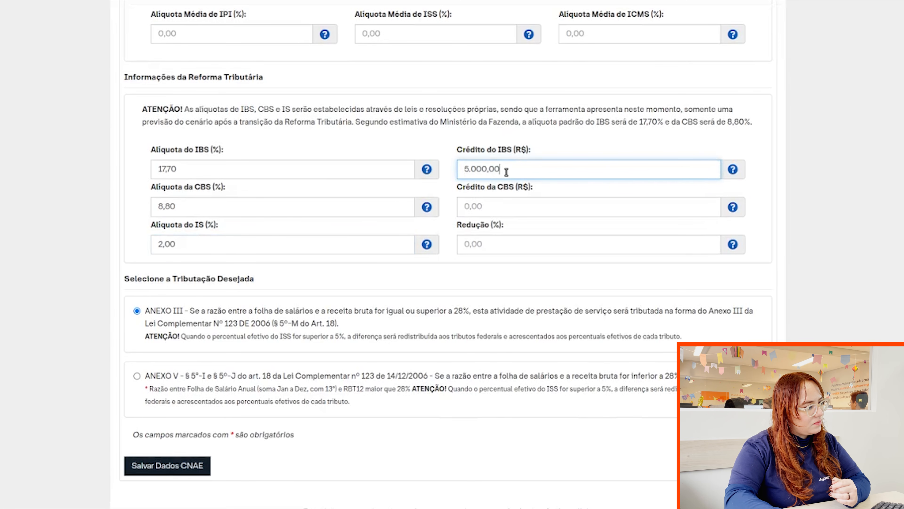
left_click(483, 202)
type("50")
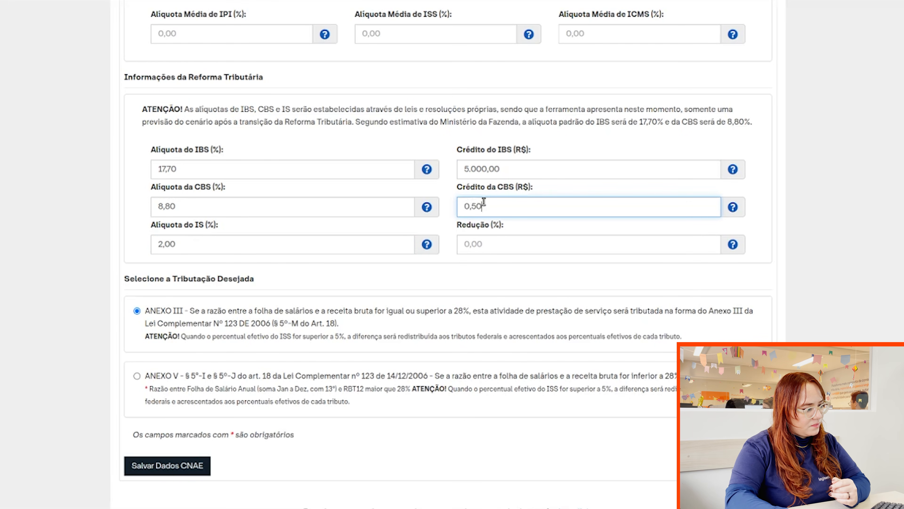
type(",0000")
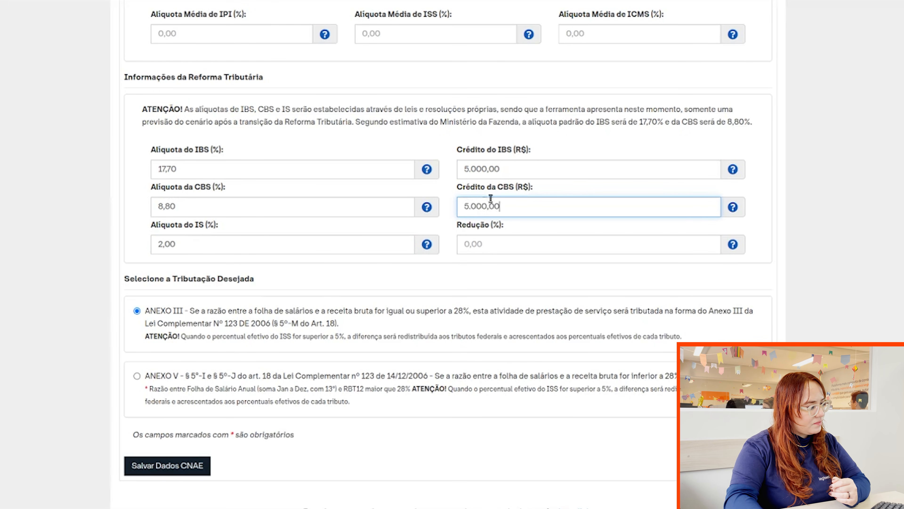
Save CNAE 6202-3/00's data and run the tax-planning simulation.
scroll(304, 299, "down", 3)
left_click(189, 333)
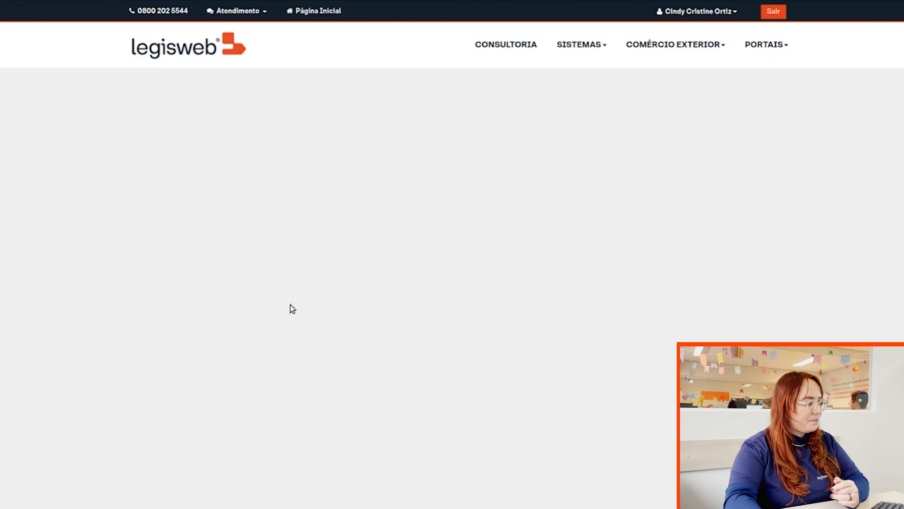
scroll(491, 276, "down", 15)
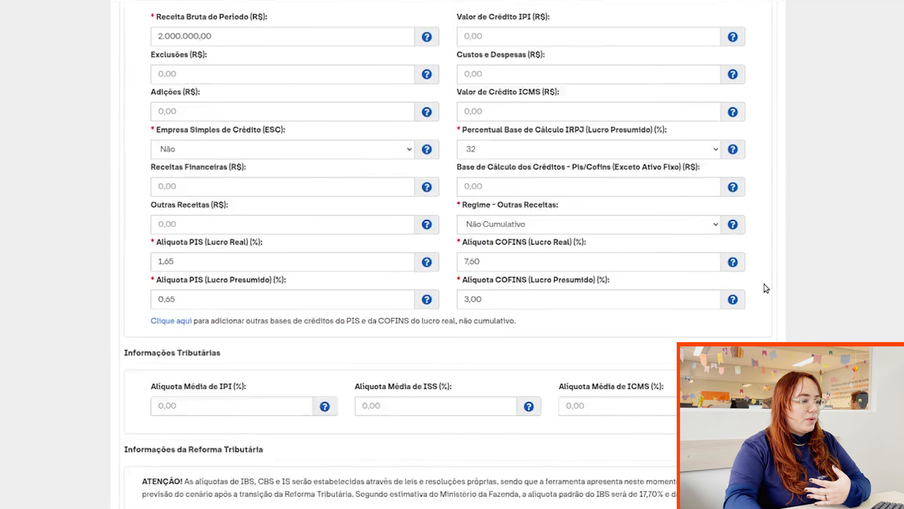
scroll(767, 288, "down", 8)
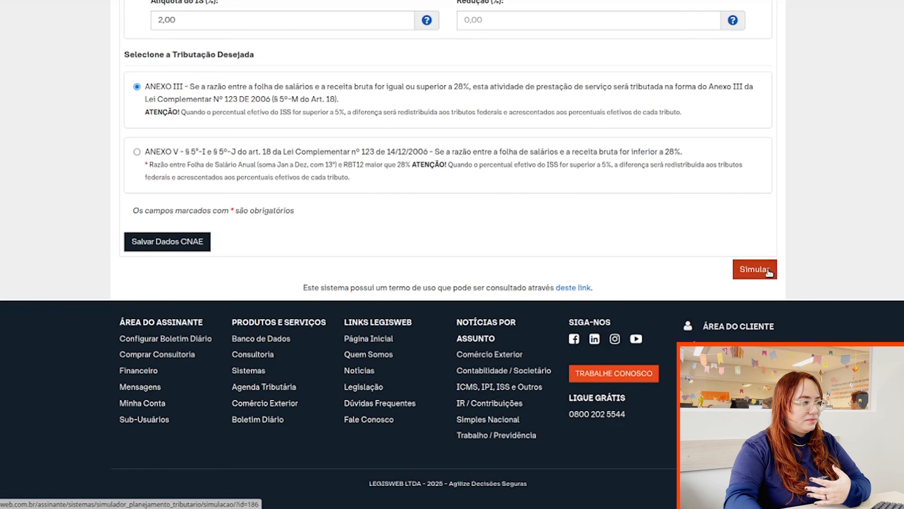
left_click(767, 271)
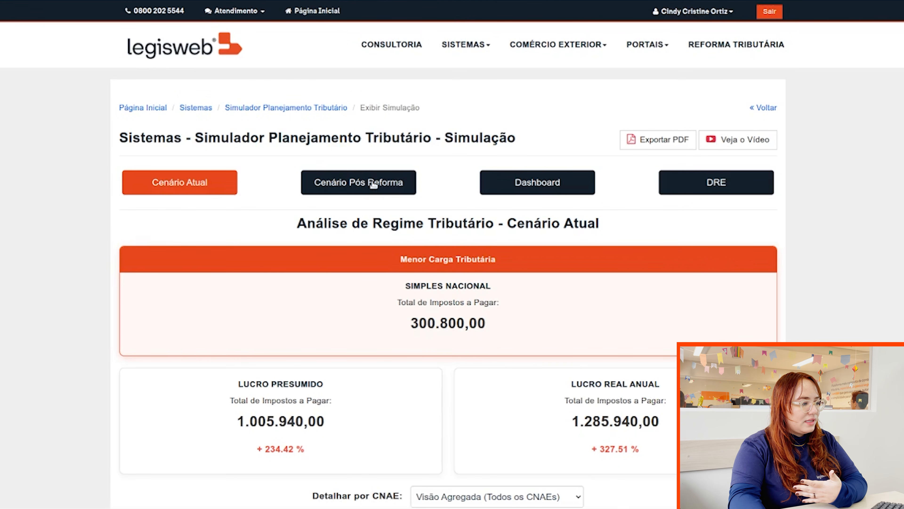
Browse the post-reform results, the current vs post-reform comparison dashboard and the DRE statements.
left_click(373, 185)
left_click(534, 176)
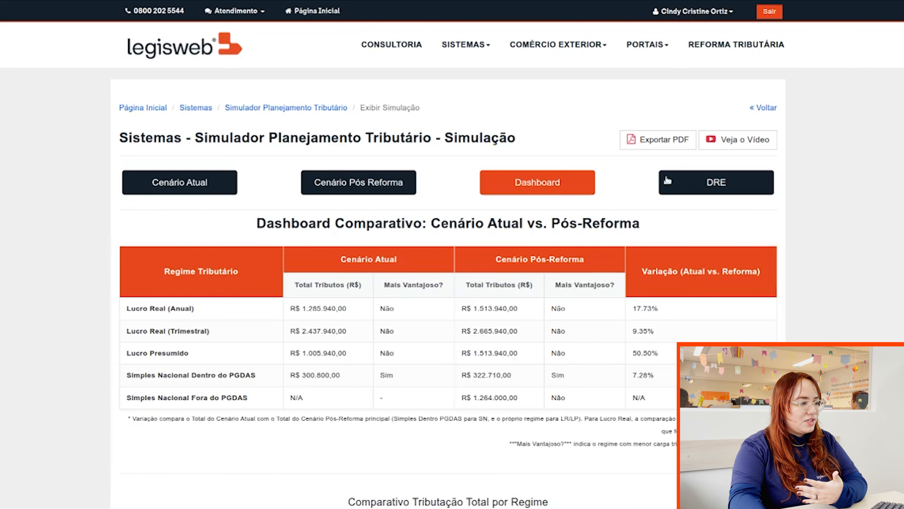
left_click(702, 181)
Return to the Cenário Atual regime analysis and switch the Lucro Real card to quarterly figures.
left_click(216, 188)
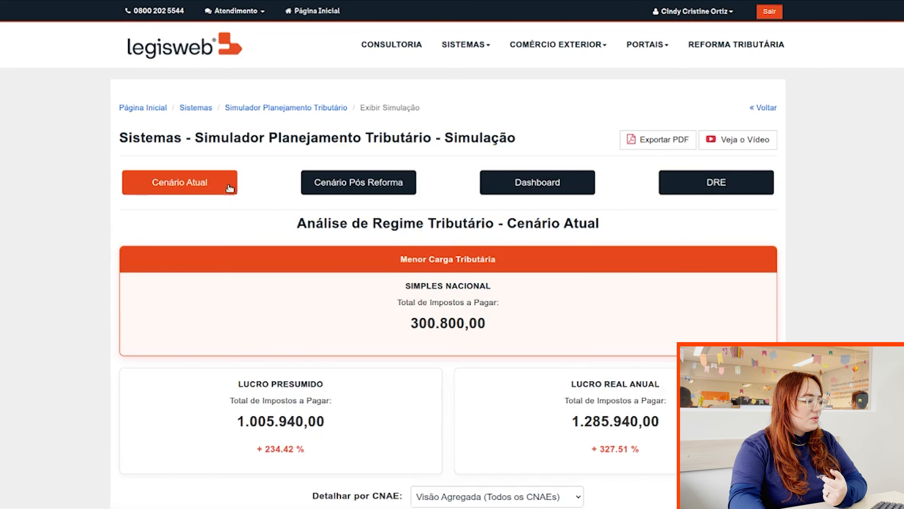
scroll(257, 196, "down", 4)
scroll(26, 180, "up", 2)
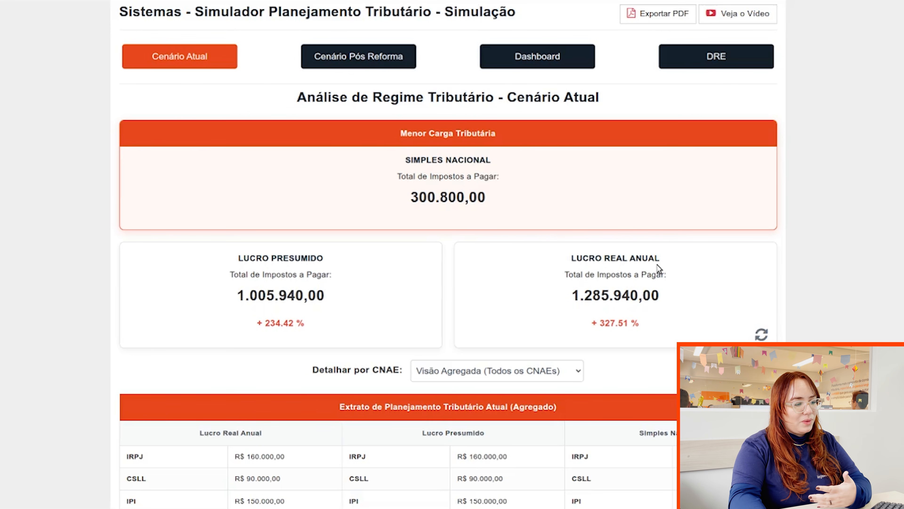
left_click(761, 335)
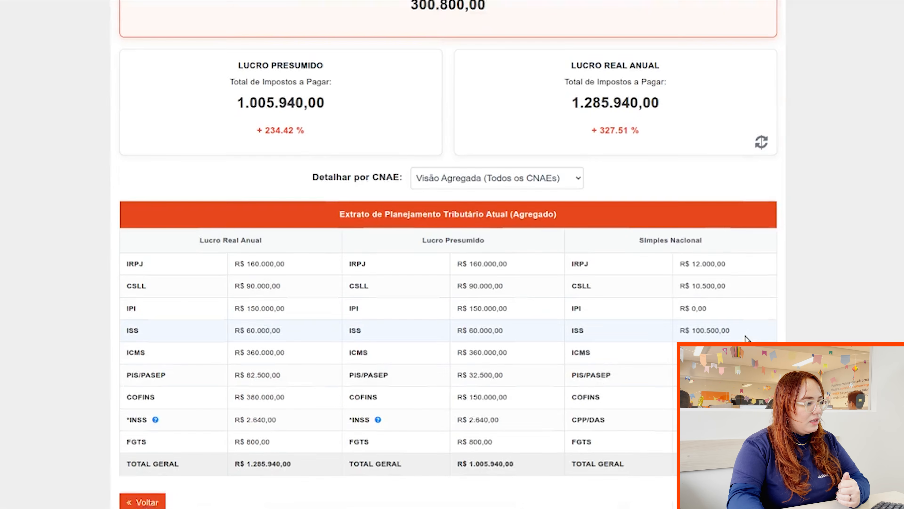
scroll(660, 244, "down", 2)
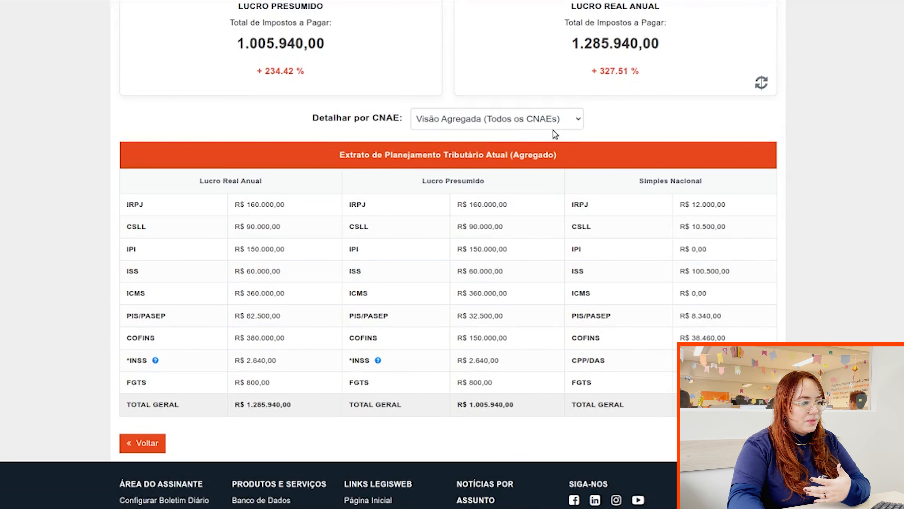
Show all CNAE detail with Exibir Tudo and review the tables, including the 50,00% Fator R.
left_click(543, 118)
left_click(526, 158)
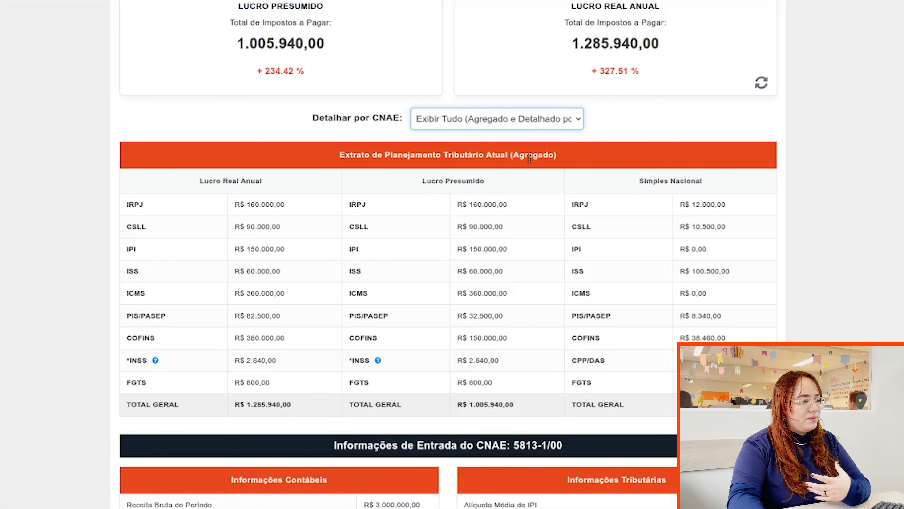
scroll(404, 186, "down", 5)
scroll(404, 185, "down", 12)
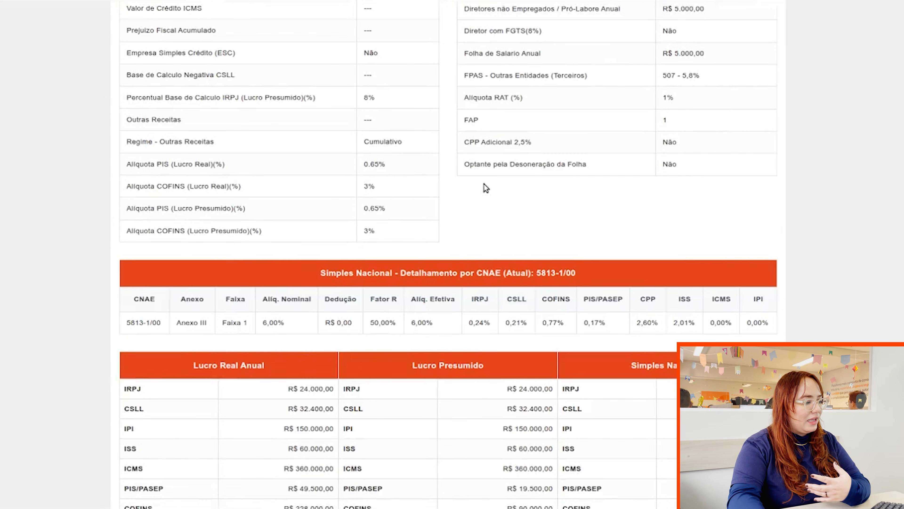
scroll(486, 187, "down", 2)
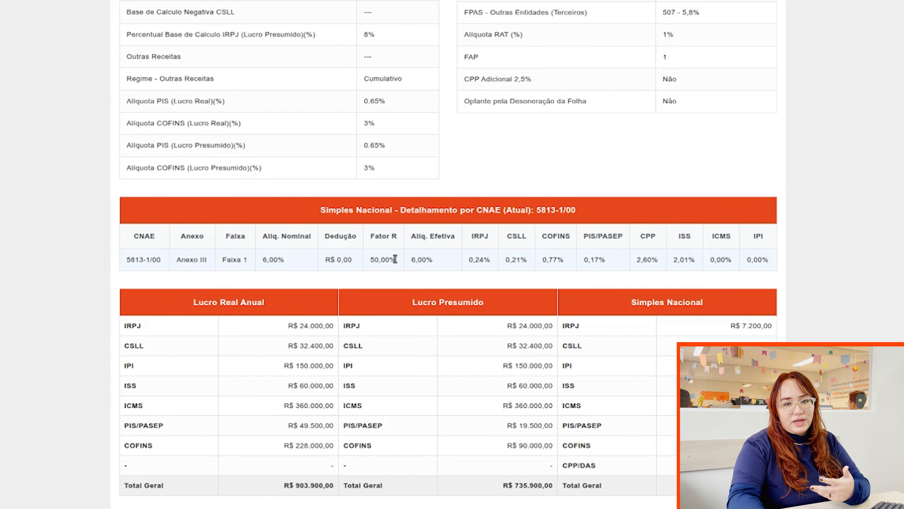
triple_click(386, 260)
scroll(634, 250, "down", 15)
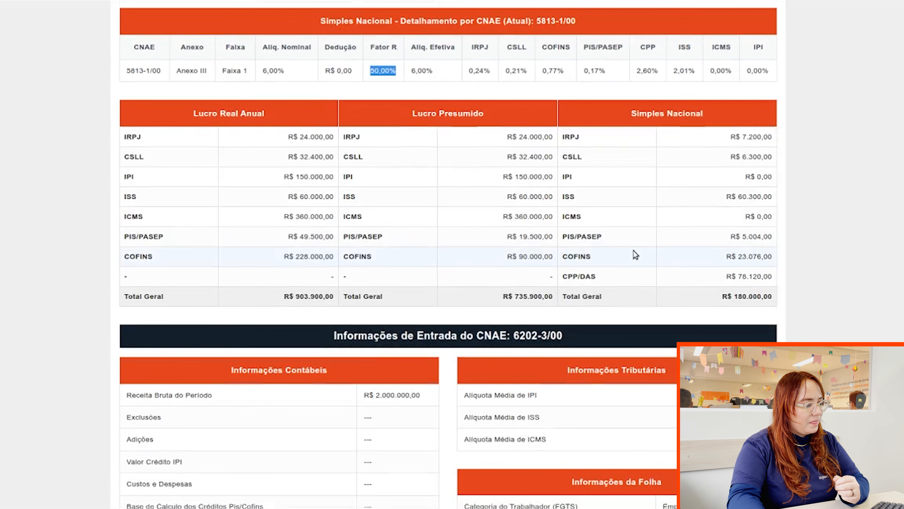
scroll(636, 254, "down", 6)
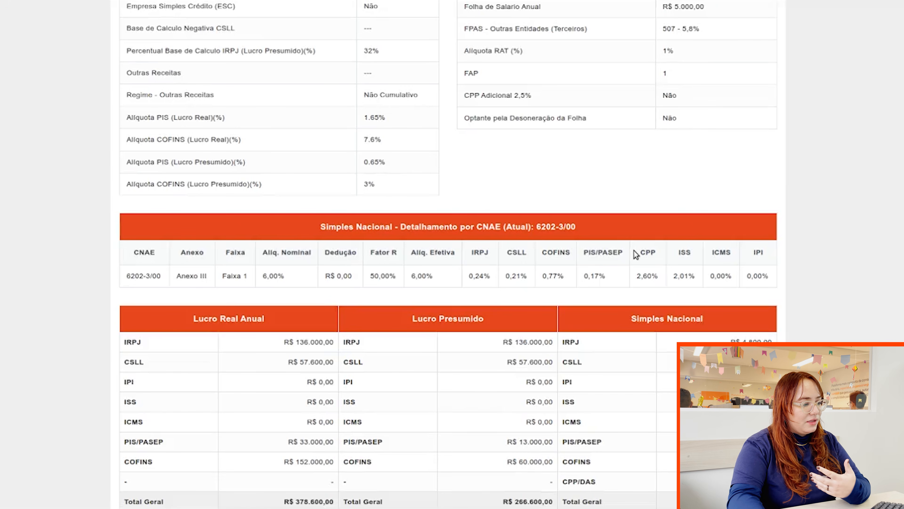
scroll(580, 237, "up", 7)
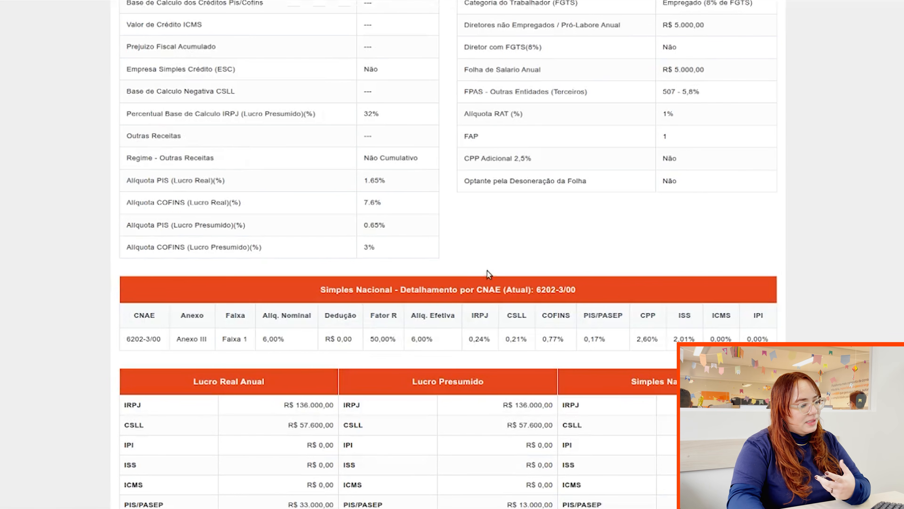
scroll(496, 300, "up", 12)
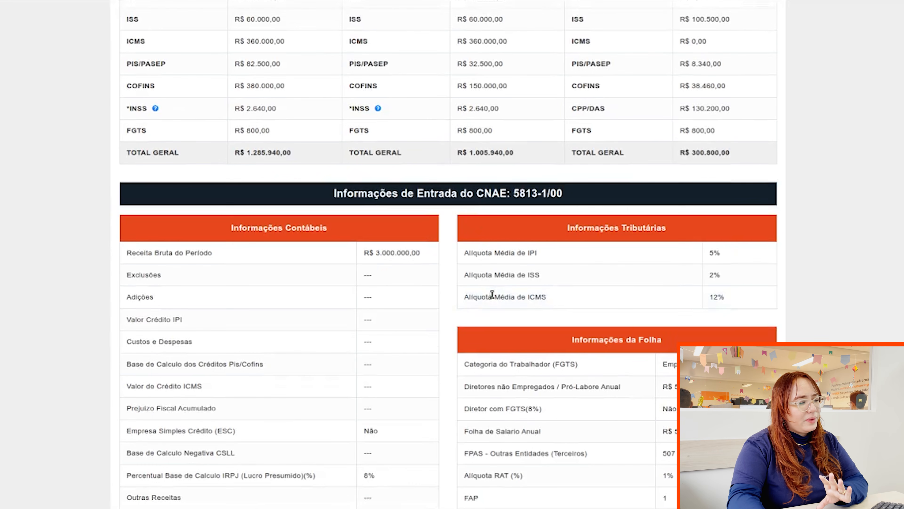
scroll(477, 205, "up", 8)
Narrow the detail to CNAE 5813-1/00, then to CNAE 6202-3/00.
left_click(487, 184)
left_click(456, 227)
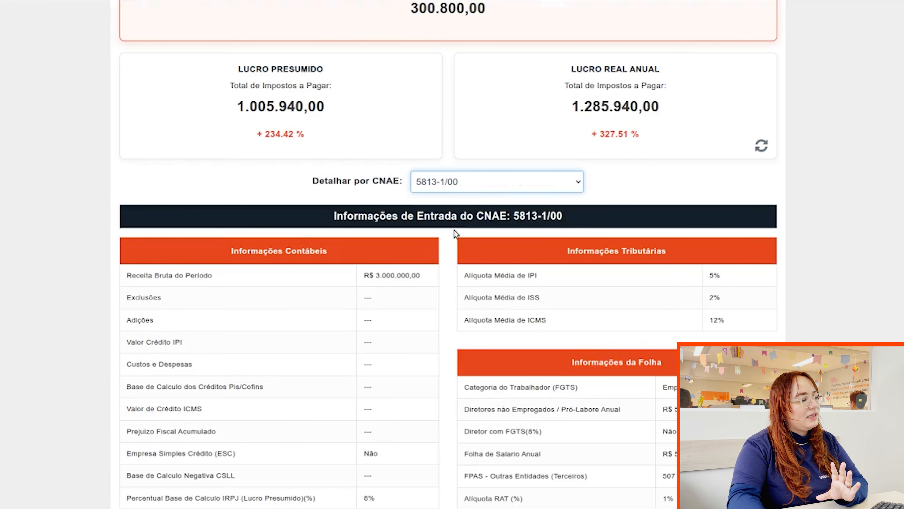
left_click(452, 243)
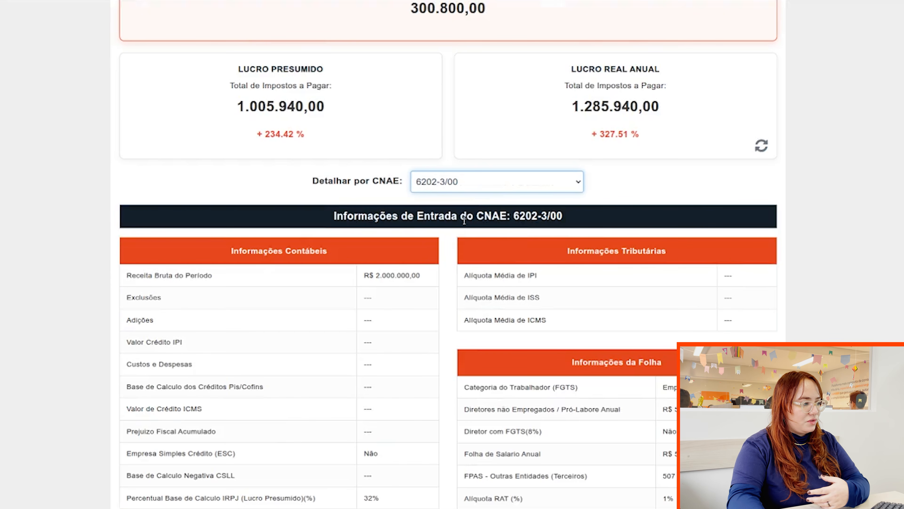
scroll(464, 221, "up", 8)
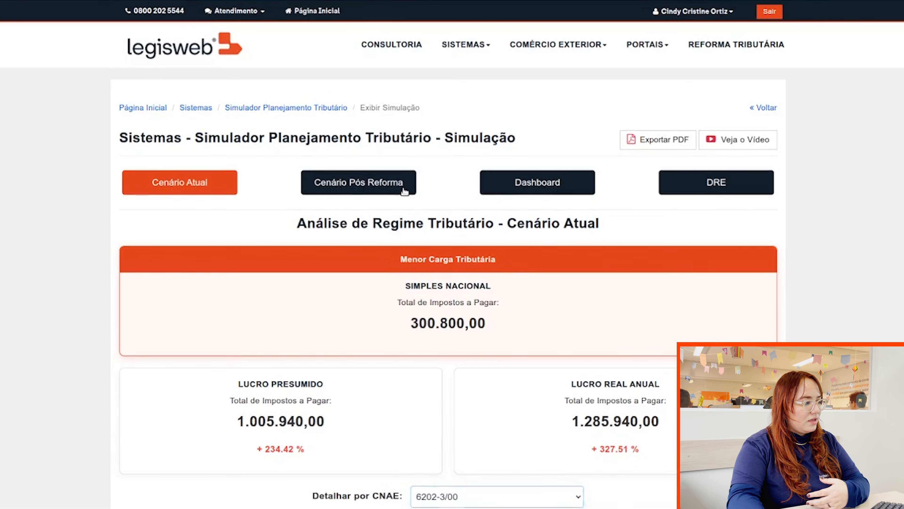
Open Cenário Pós-Reforma, compare Simples fora/dentro do PGDAS and quarterly/annual Lucro Real totals, ending on annual.
left_click(405, 191)
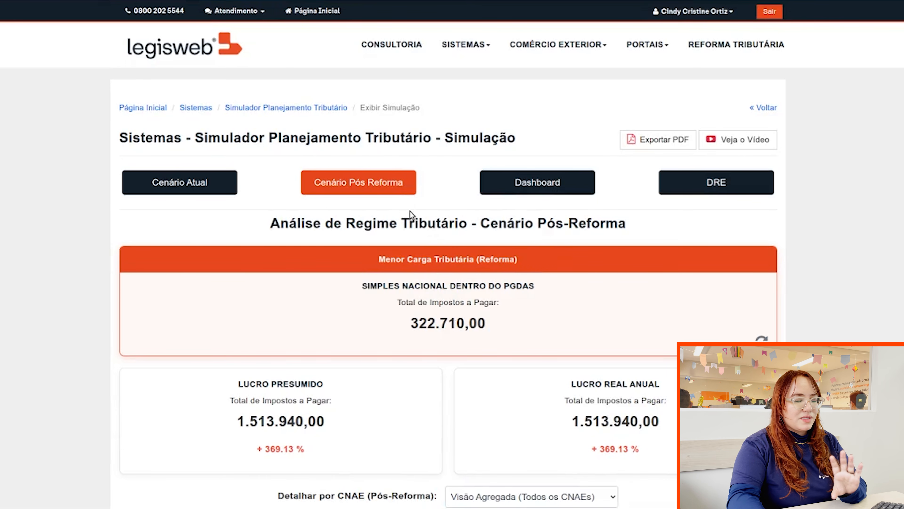
scroll(409, 211, "down", 2)
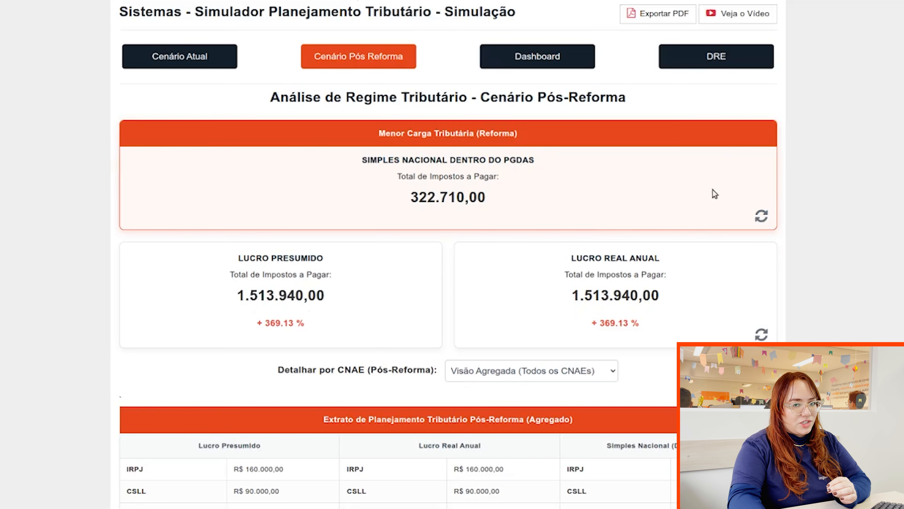
left_click(762, 215)
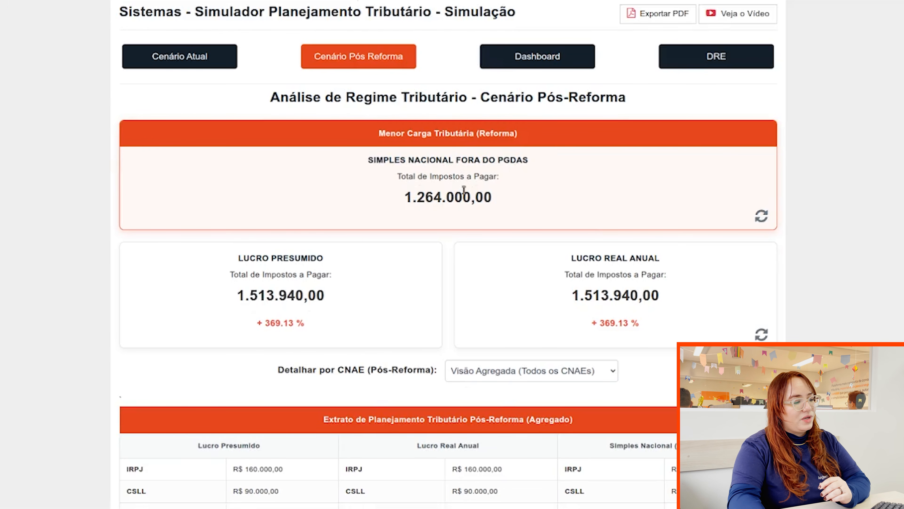
scroll(696, 160, "down", 2)
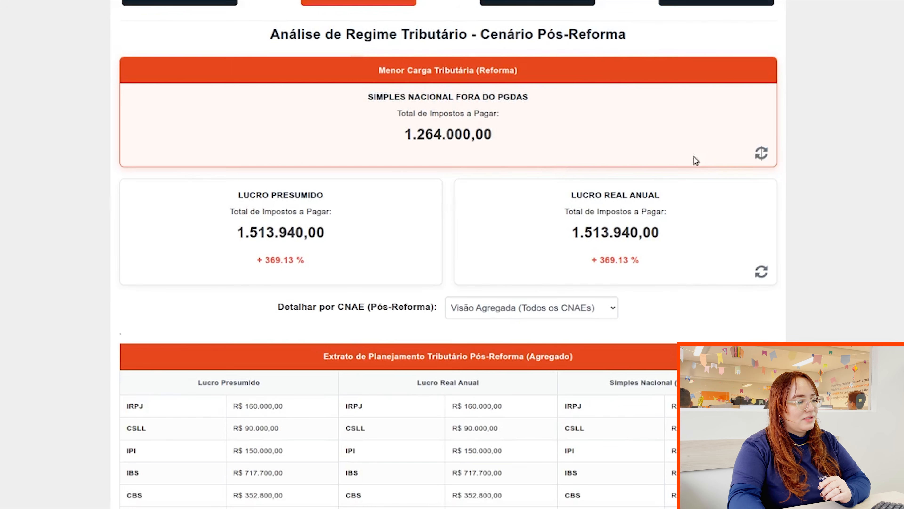
left_click(761, 152)
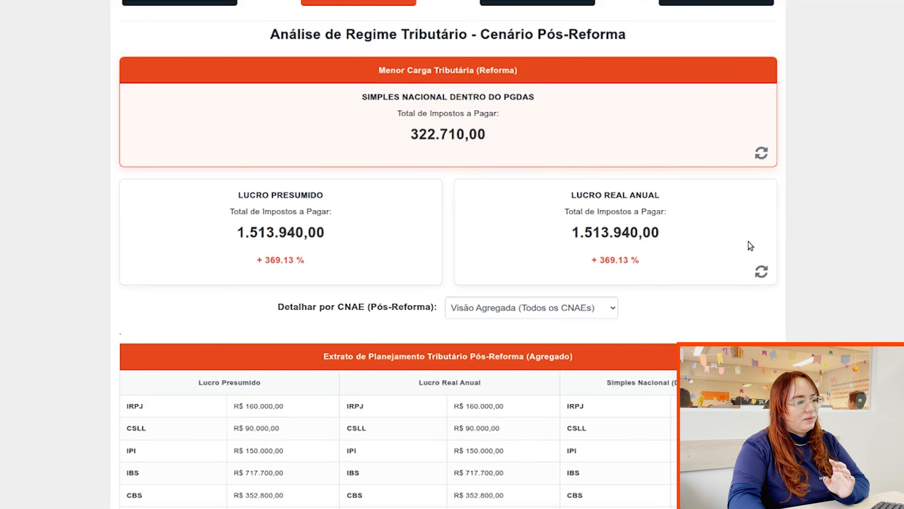
left_click(760, 270)
left_click(759, 267)
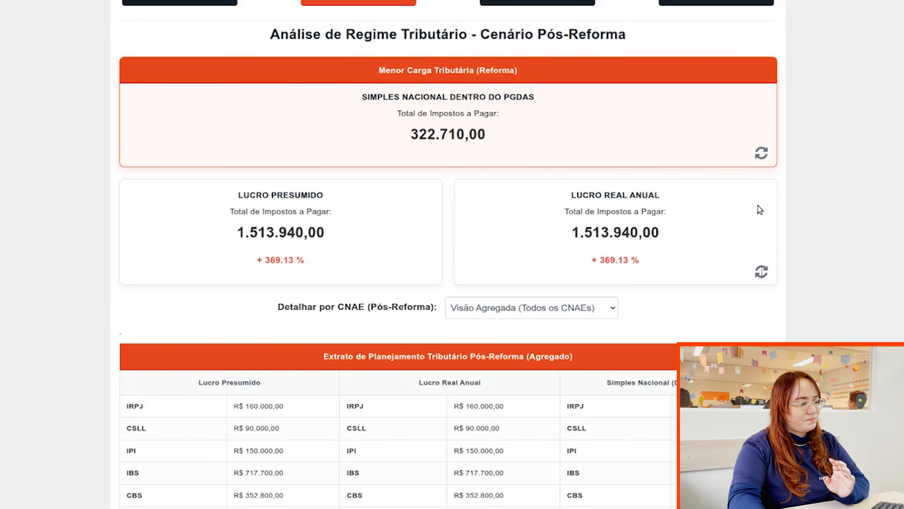
scroll(758, 206, "down", 7)
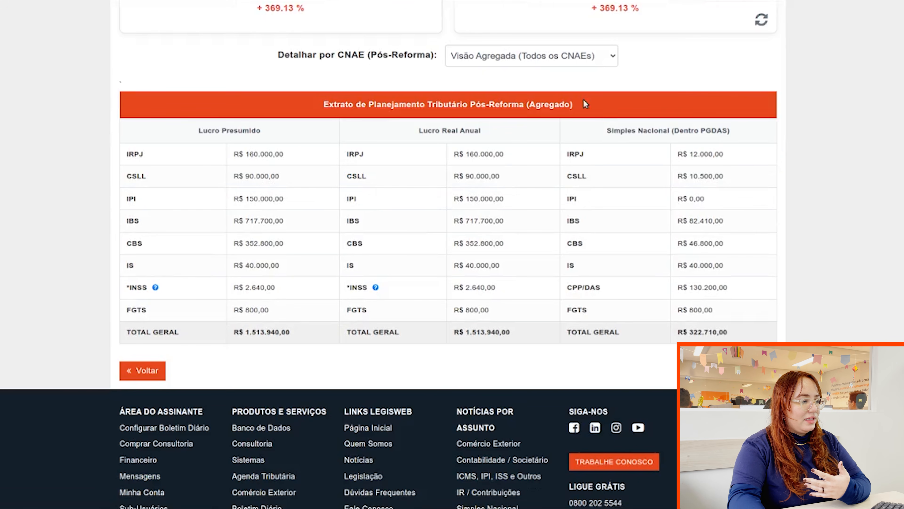
Show all post-reform CNAE detail, then narrow it to CNAE 5813-1/00 and its Simples breakdown.
left_click(523, 54)
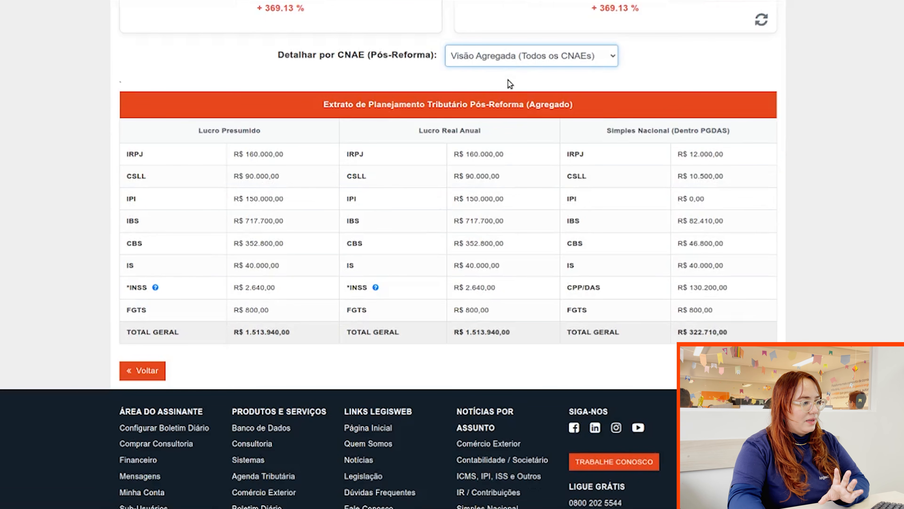
left_click(526, 75)
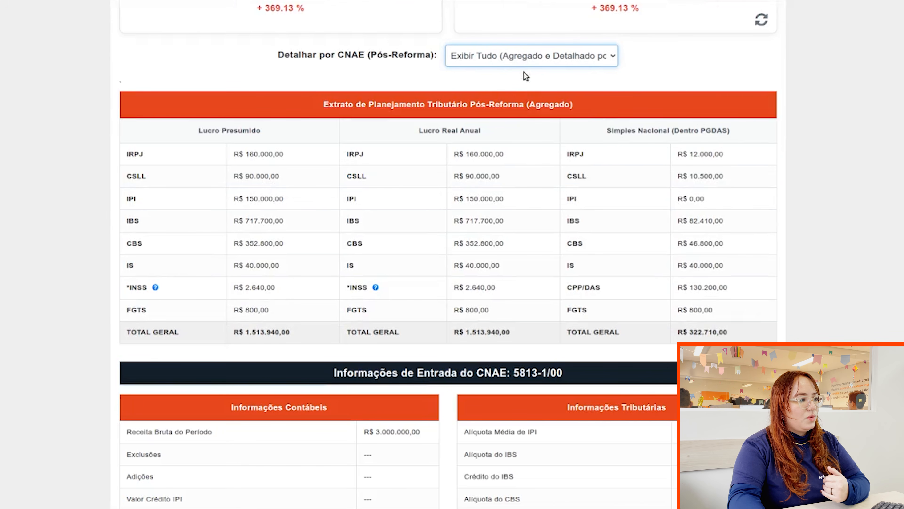
scroll(557, 153, "down", 20)
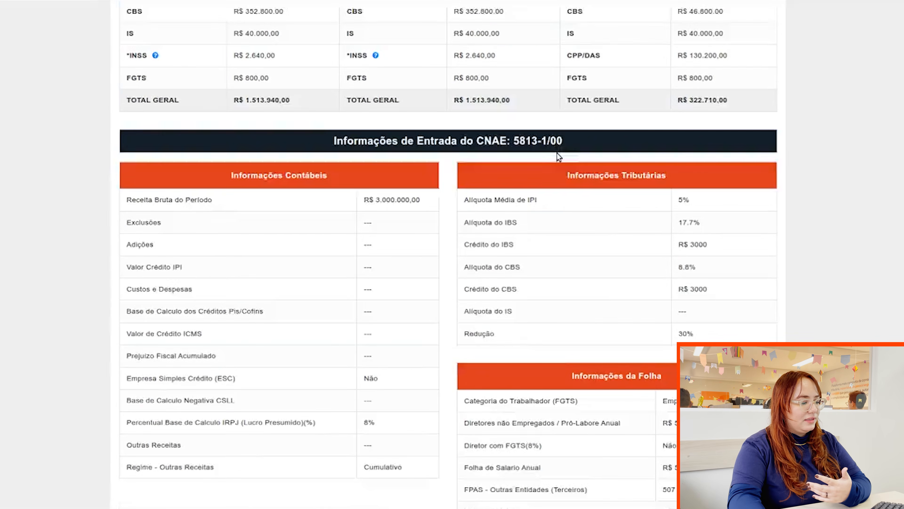
scroll(558, 155, "down", 7)
scroll(555, 155, "up", 20)
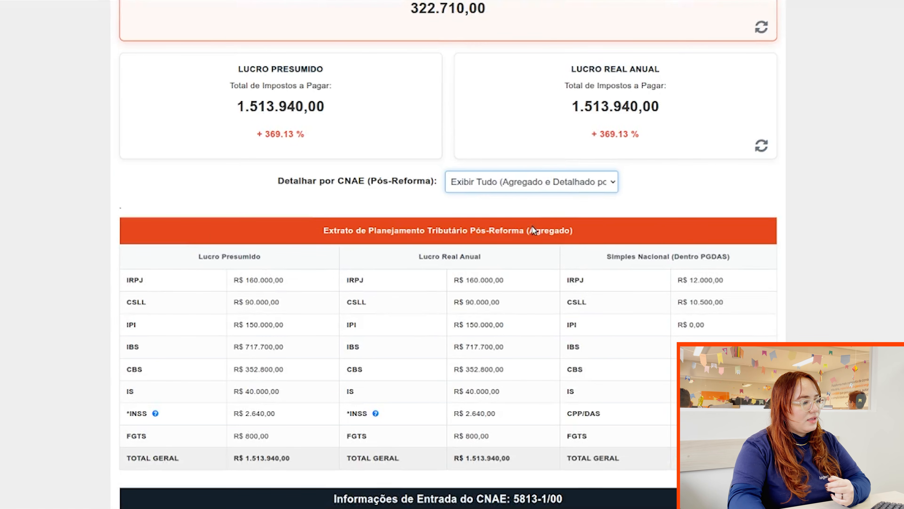
key("Down")
scroll(538, 221, "down", 16)
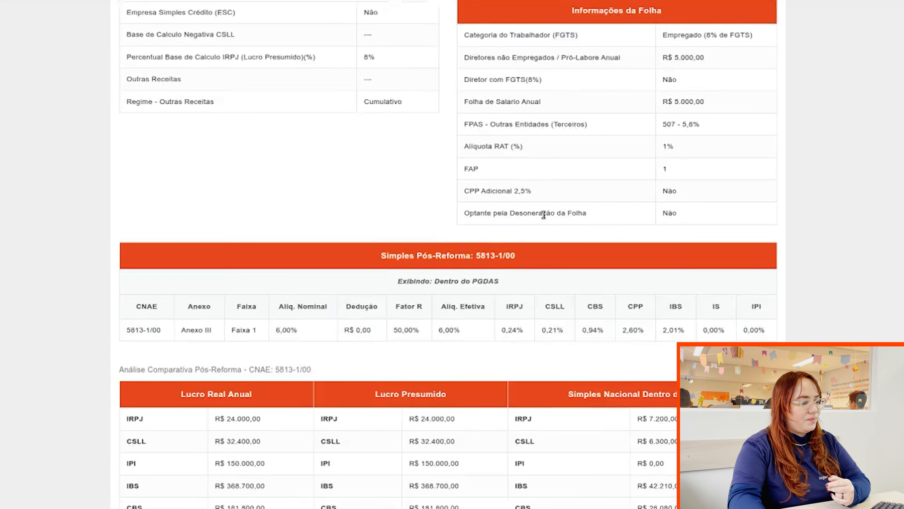